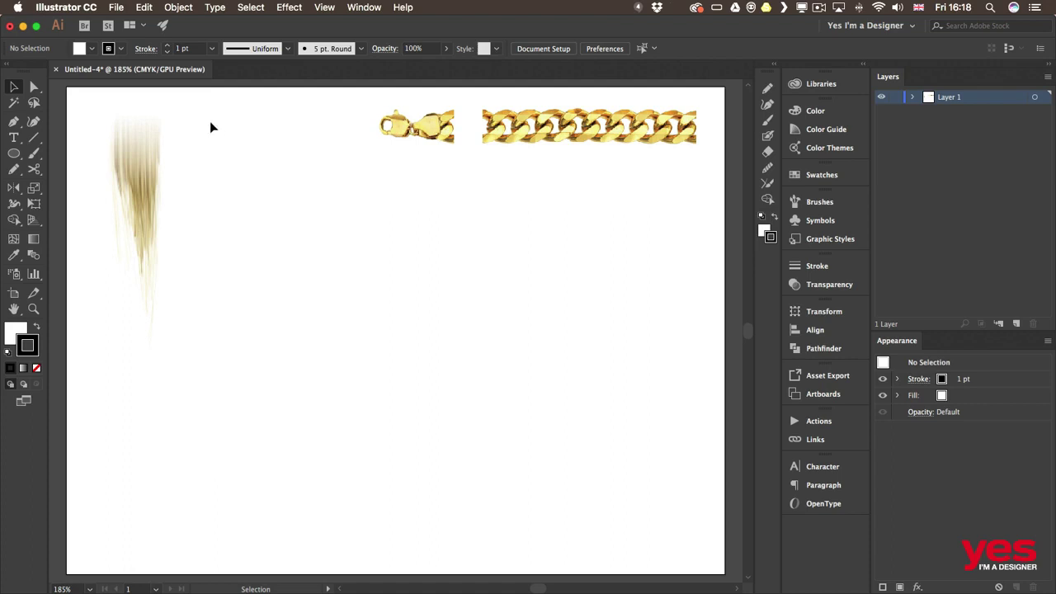
left_click(120, 9)
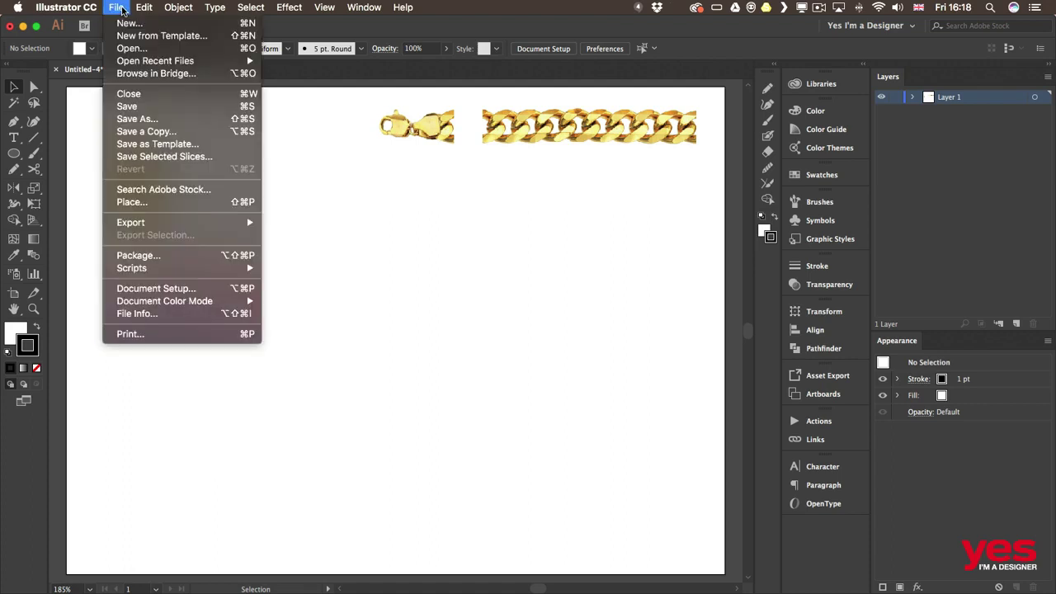
left_click(146, 203)
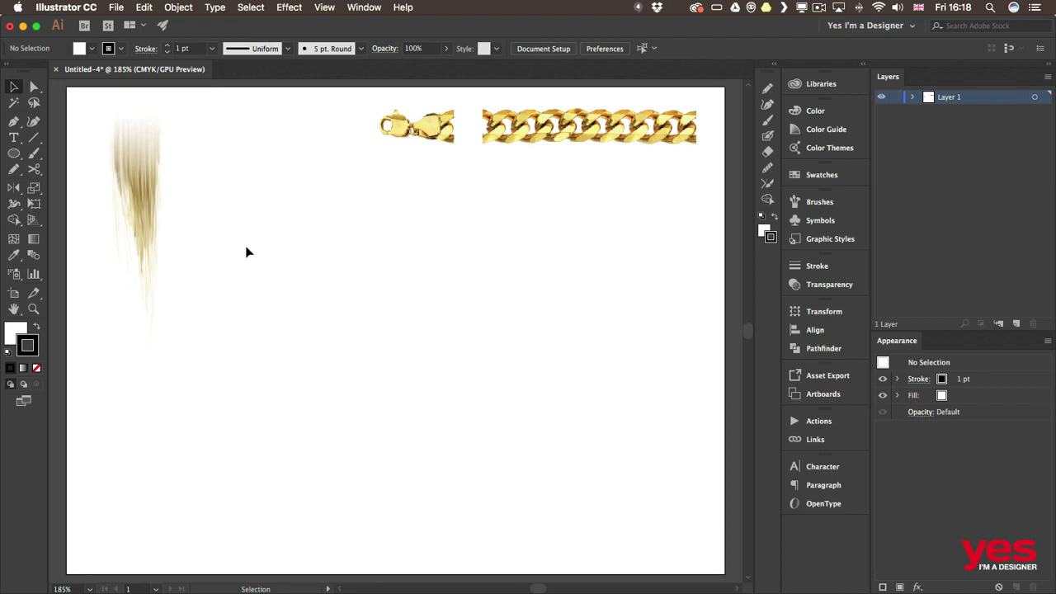
Move the hair and chain clasp images off the artboard onto the grey canvas to check their transparent backgrounds.
left_click_drag(245, 250, 391, 247)
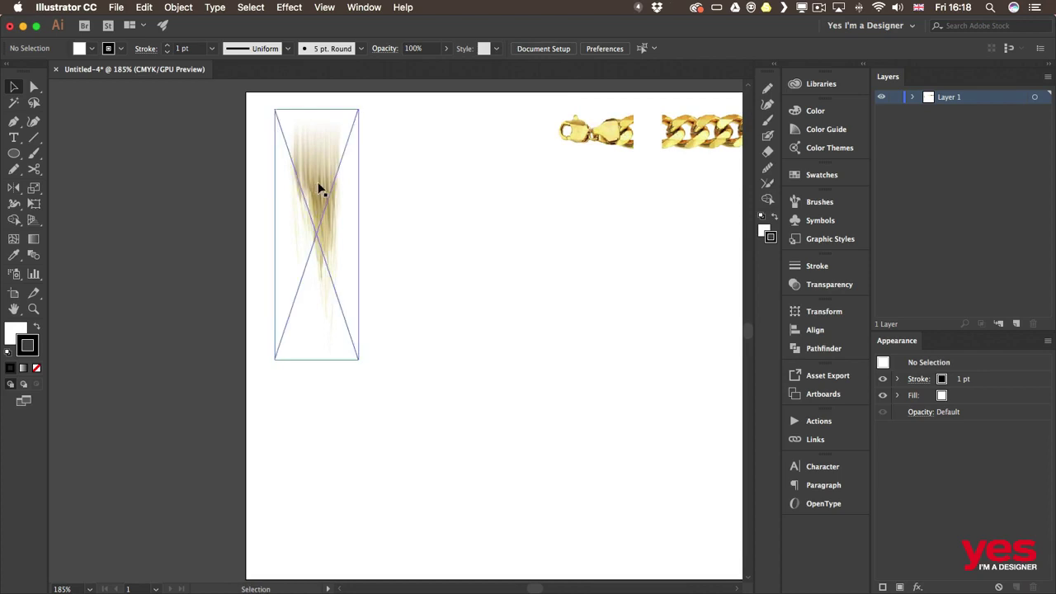
left_click_drag(321, 186, 183, 188)
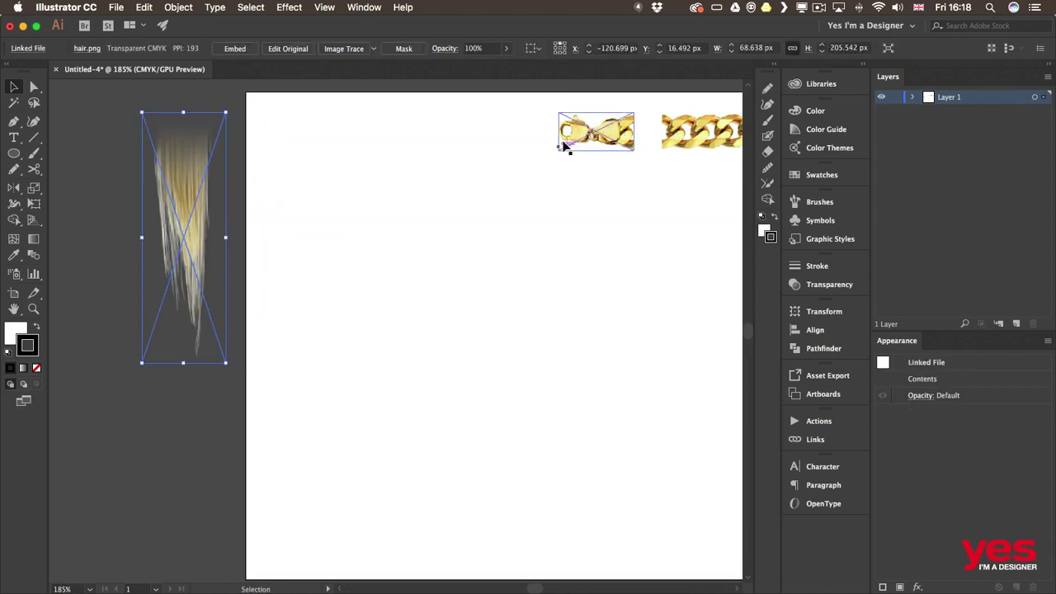
left_click_drag(608, 140, 179, 428)
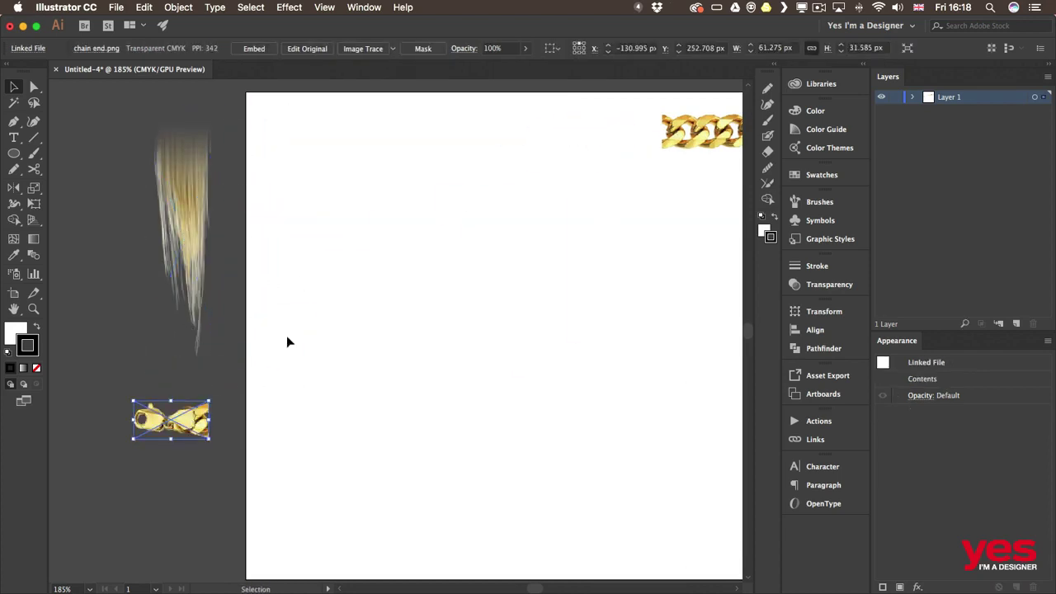
left_click(312, 303)
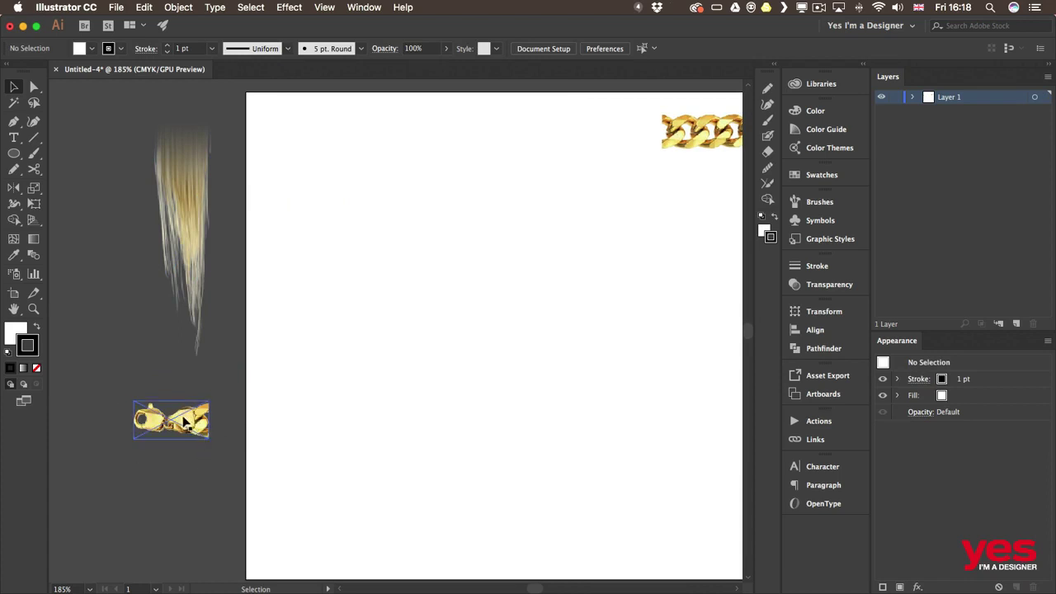
Move the chain clasp image back beside the chain and the hair image back onto the artboard.
left_click_drag(187, 419, 620, 129)
left_click_drag(171, 240, 338, 245)
left_click(464, 222)
key("space")
left_click_drag(508, 228, 356, 213)
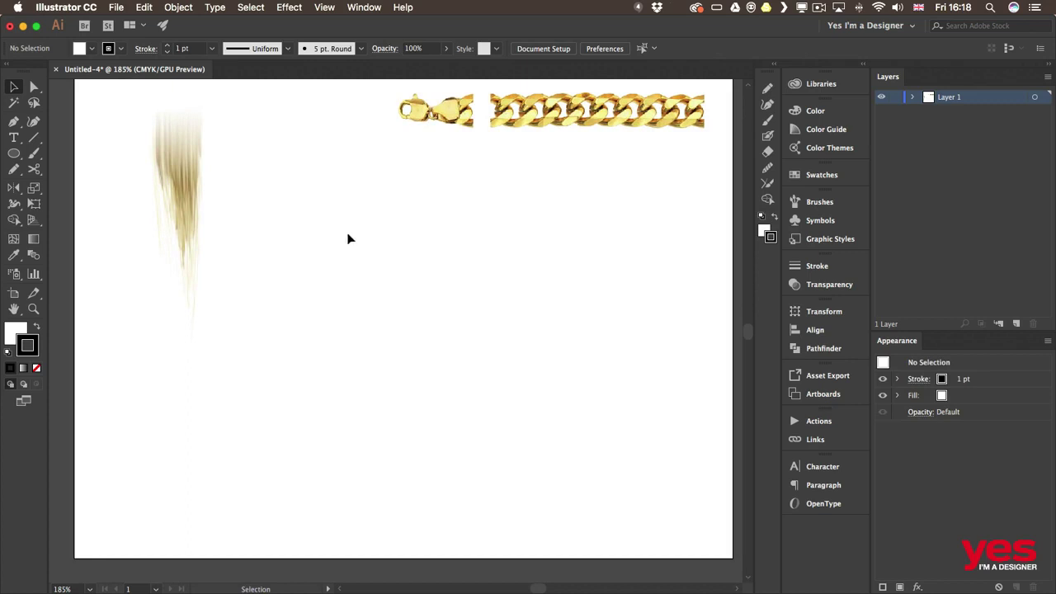
key("space")
left_click_drag(357, 221, 356, 235)
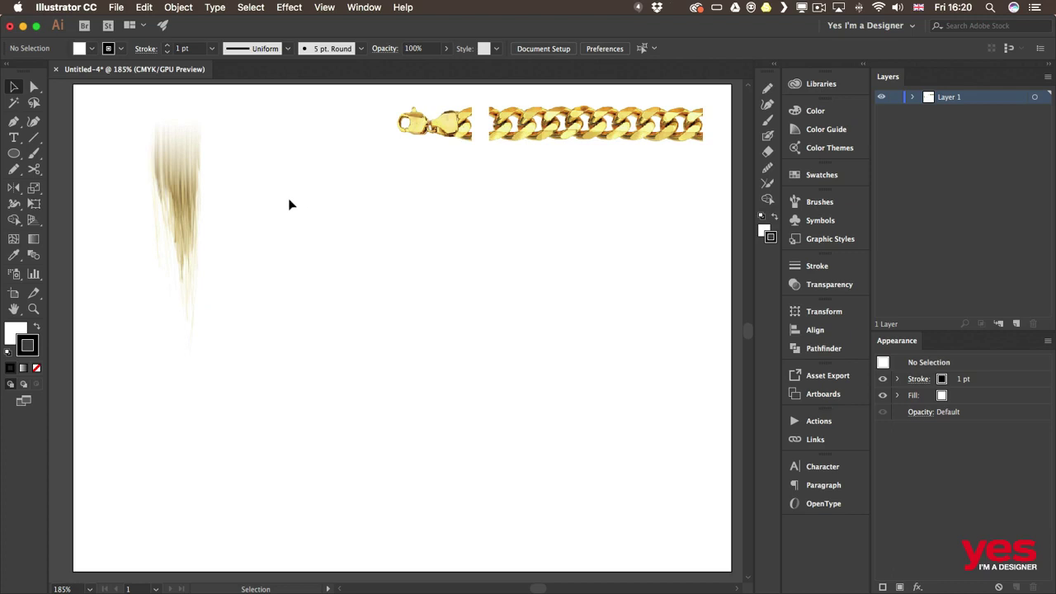
Try to create an Art Brush from the linked hair.png image.
left_click(170, 177)
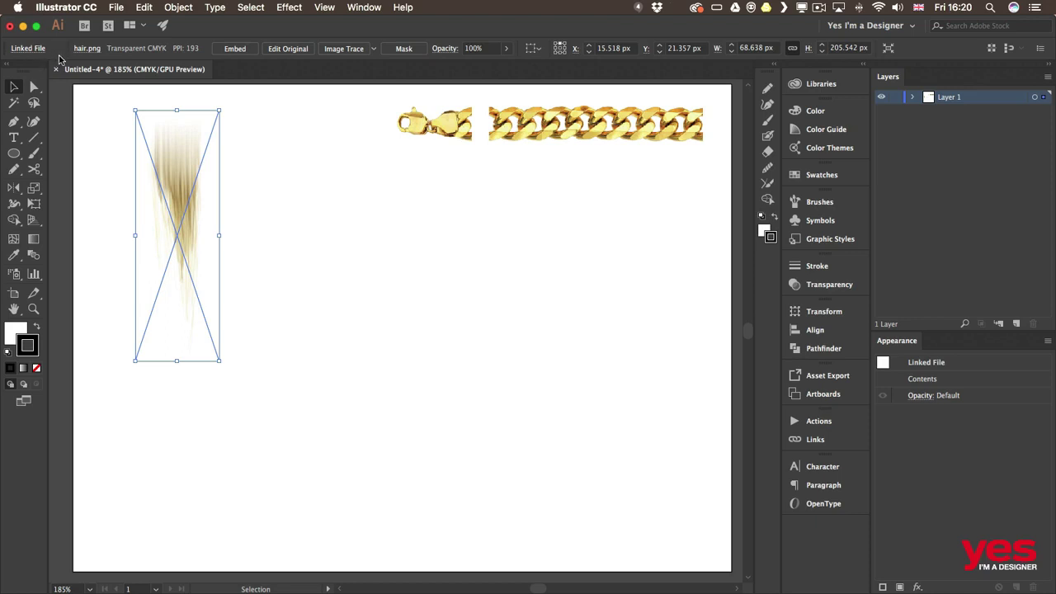
left_click(796, 210)
mouse_move(178, 182)
left_mouse_down()
mouse_move(453, 330)
mouse_move(676, 357)
left_mouse_up()
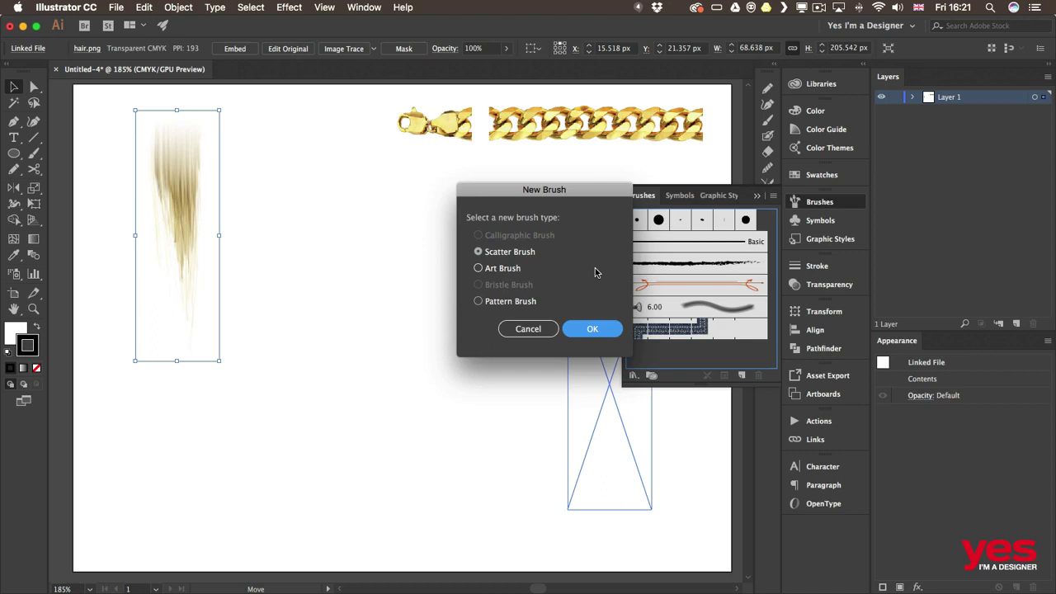
left_click(505, 271)
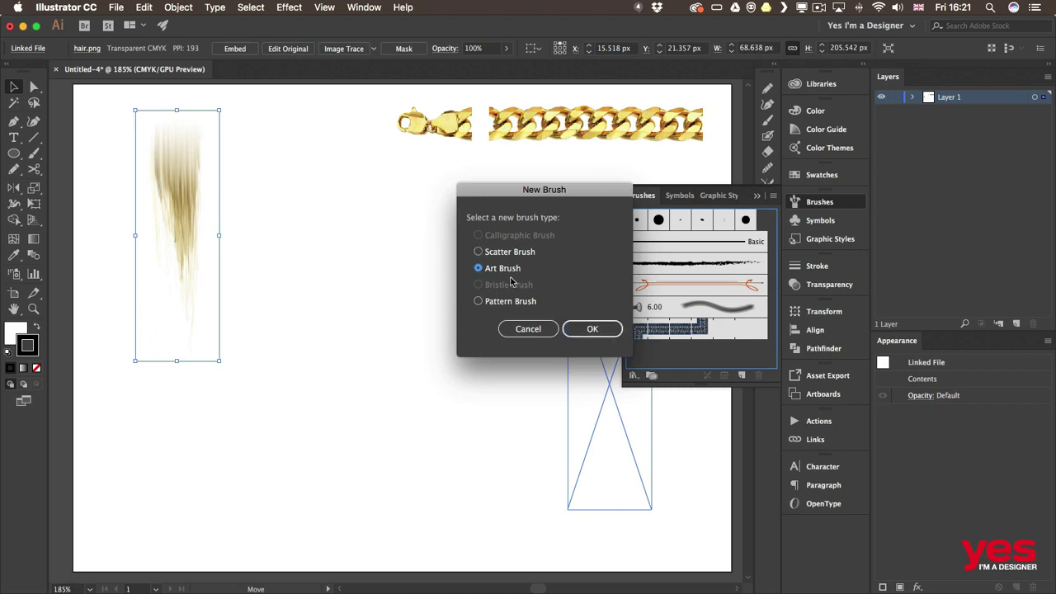
left_click(592, 329)
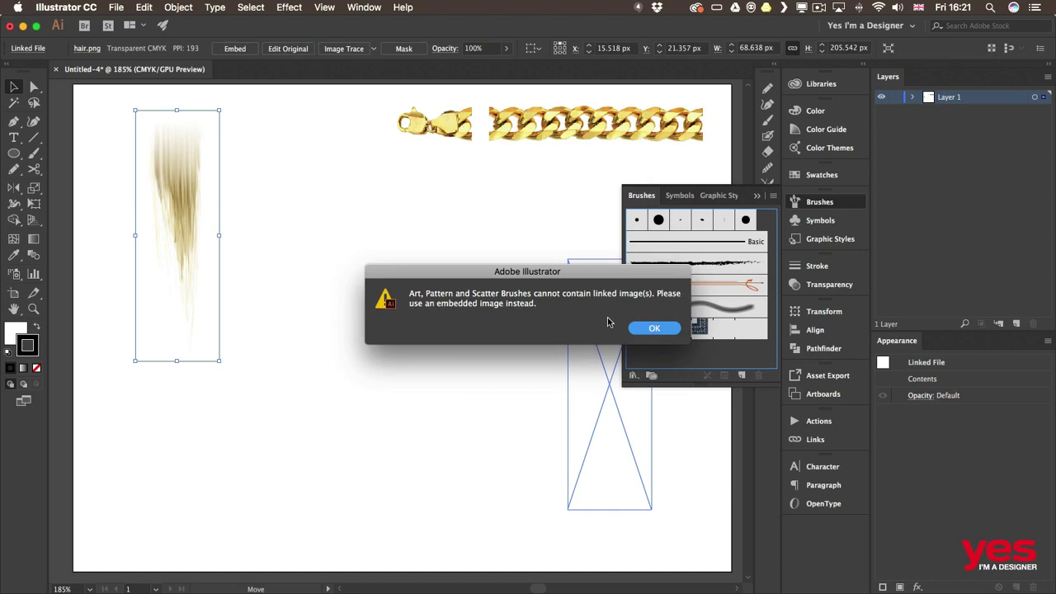
left_click_drag(641, 275, 549, 204)
left_click_drag(521, 243, 528, 233)
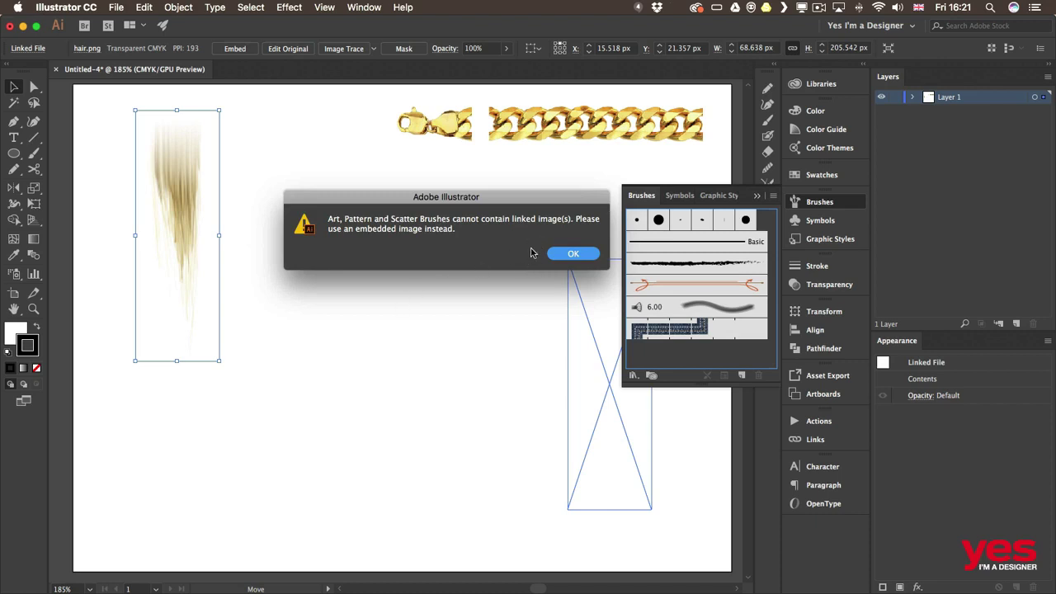
left_click(575, 257)
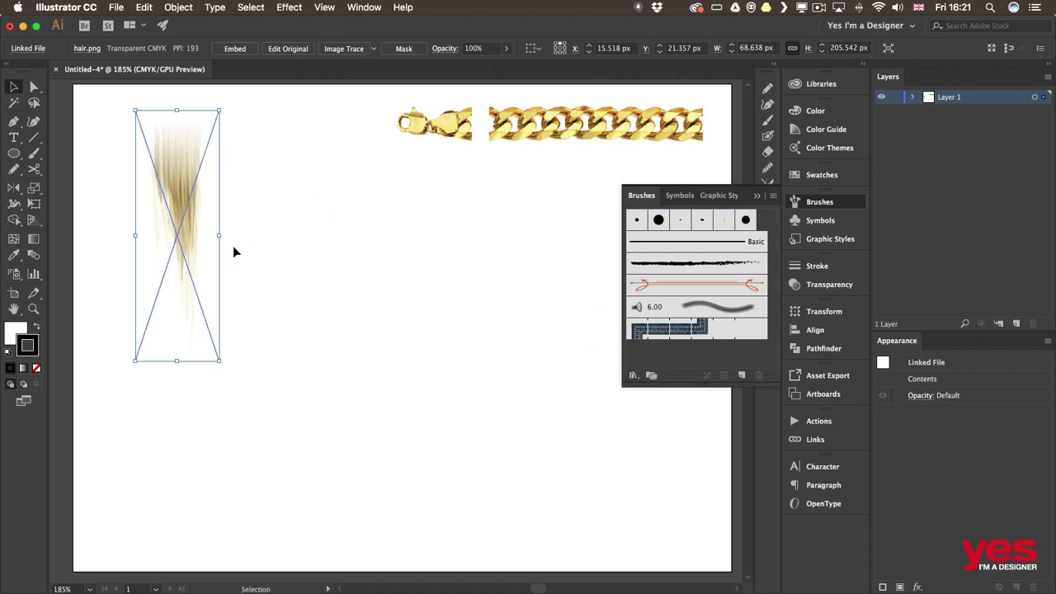
Embed the three linked images chain.png, chain end.png and hair.png in the document.
left_click(28, 49)
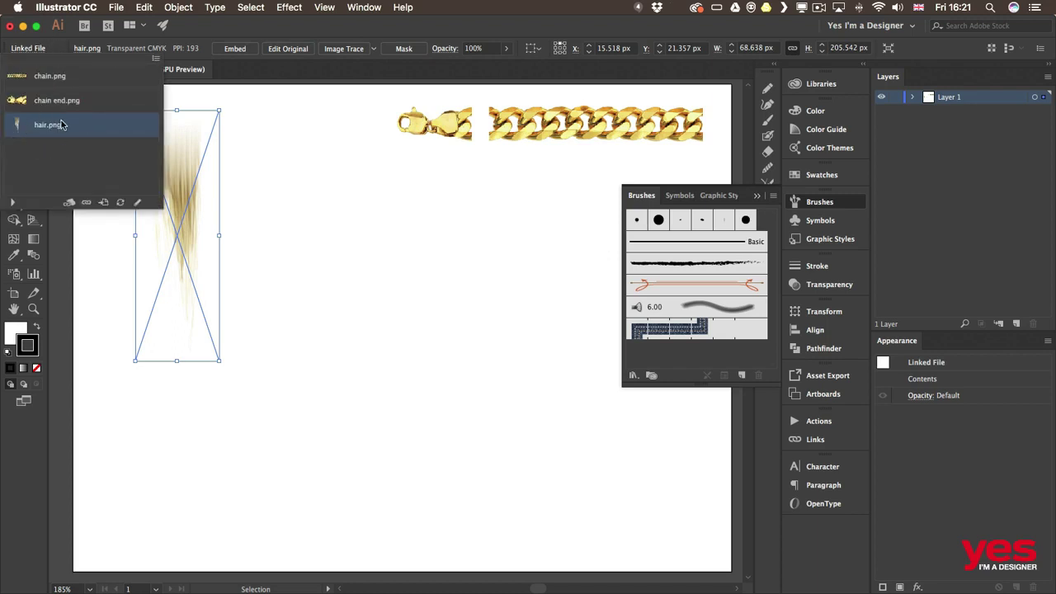
left_click(70, 78, "shift")
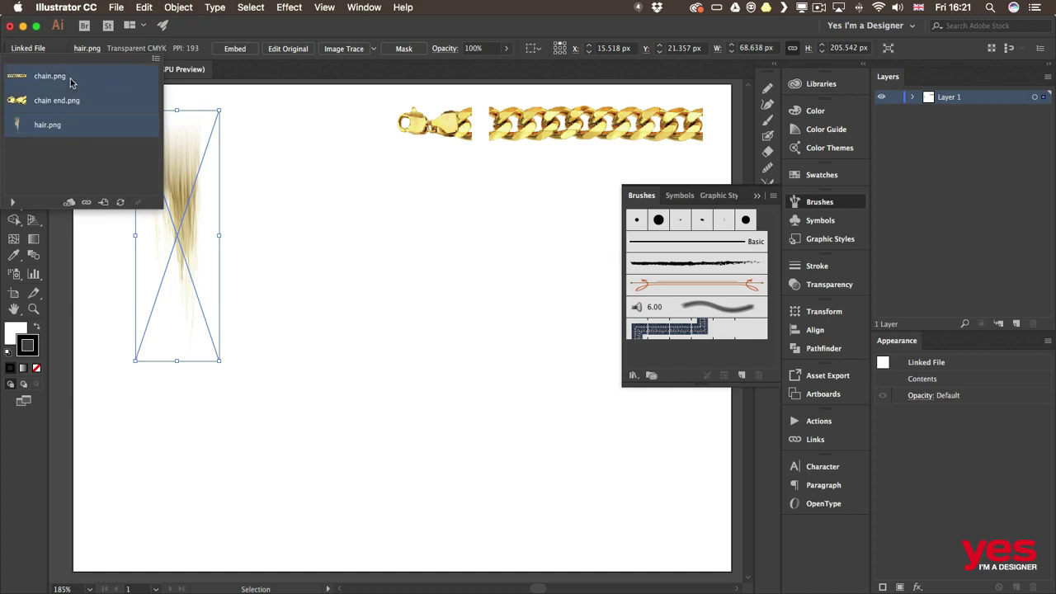
left_click(156, 59)
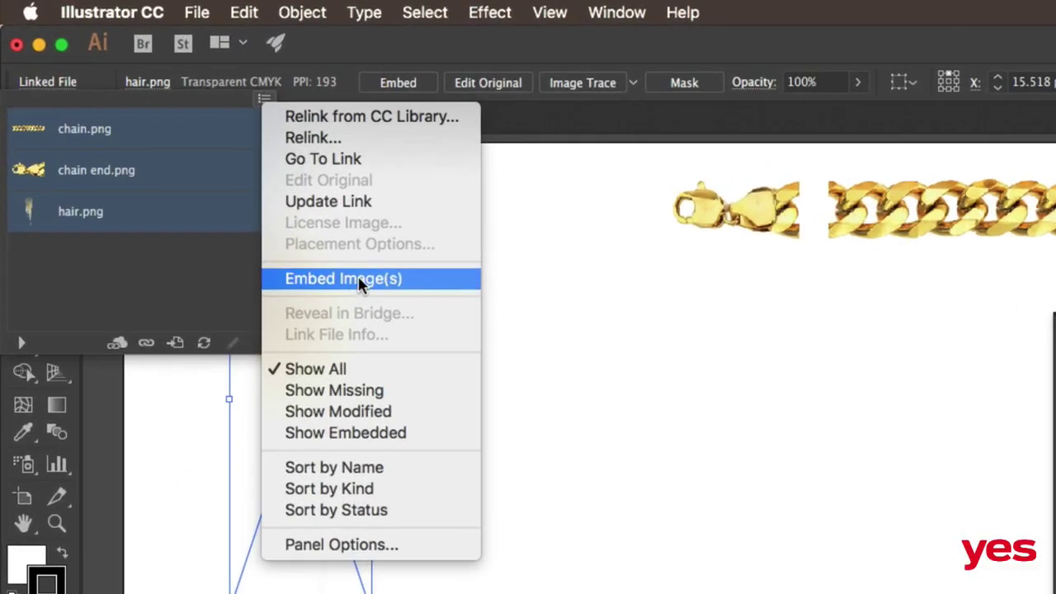
left_click(368, 282)
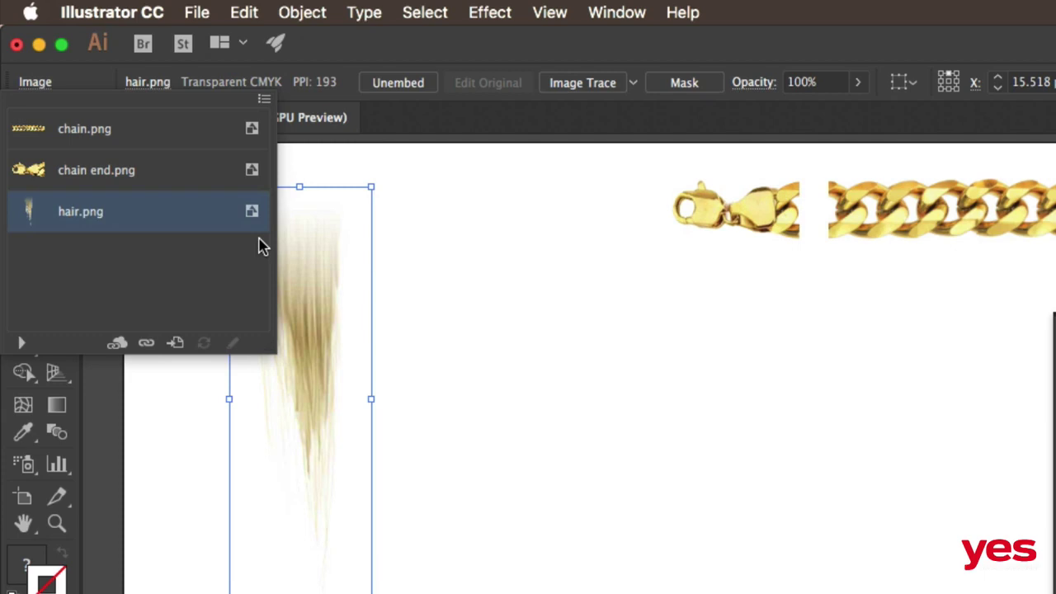
left_click(394, 60)
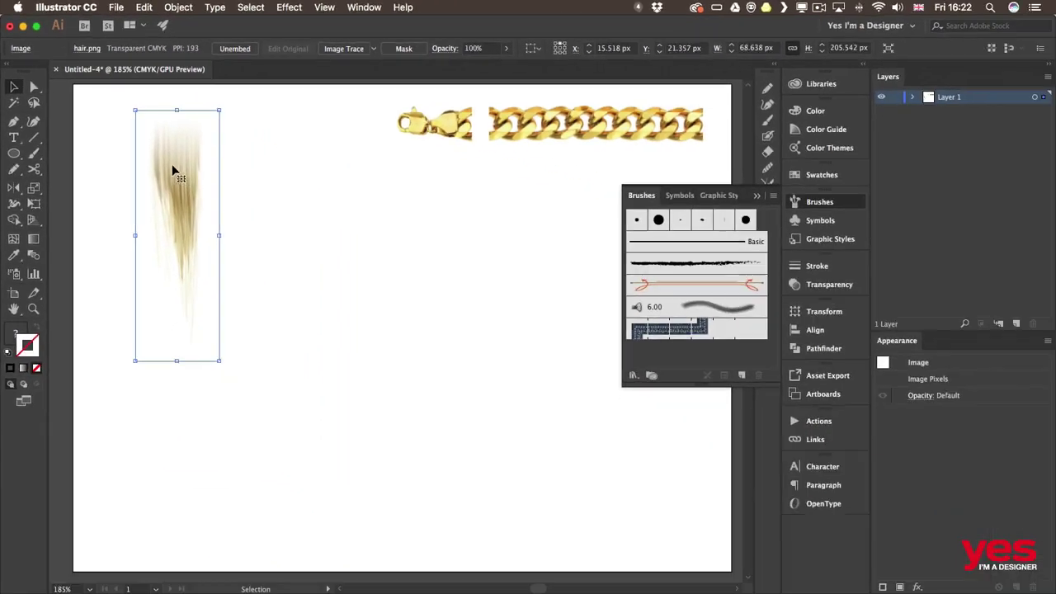
Create an Art Brush from the embedded hair image with the default options, then deselect the image.
mouse_move(284, 280)
left_mouse_down()
mouse_move(362, 436)
mouse_move(1011, 529)
mouse_move(1051, 561)
left_mouse_up()
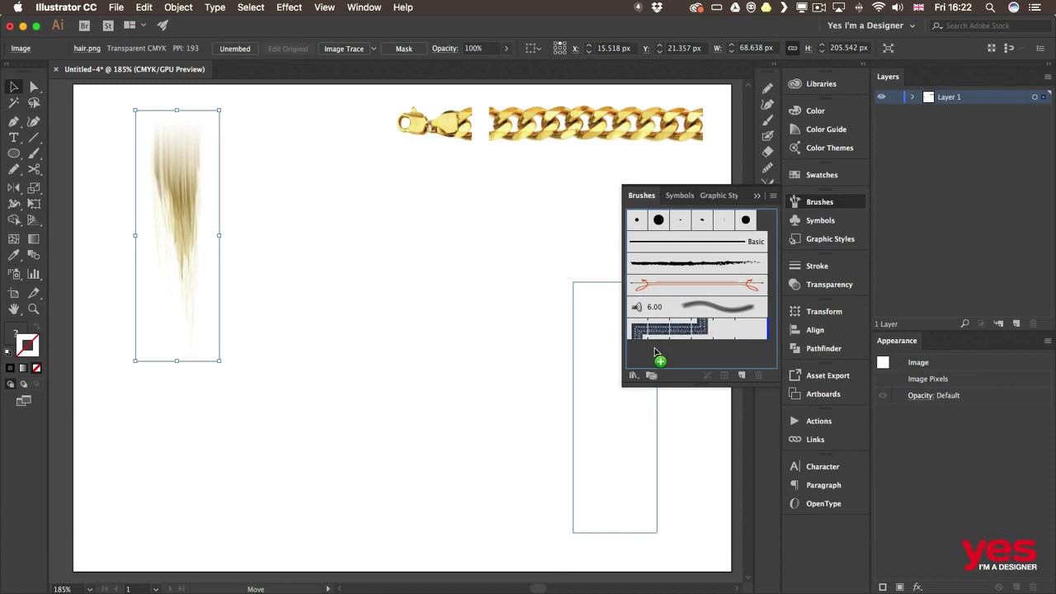
left_click_drag(654, 352, 652, 353)
left_click(479, 268)
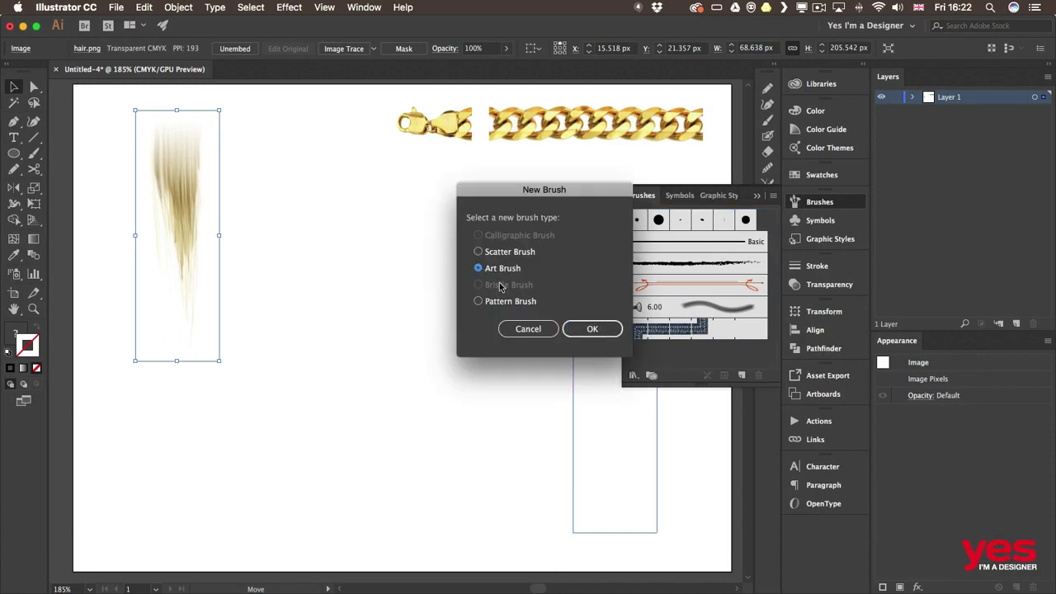
left_click(599, 330)
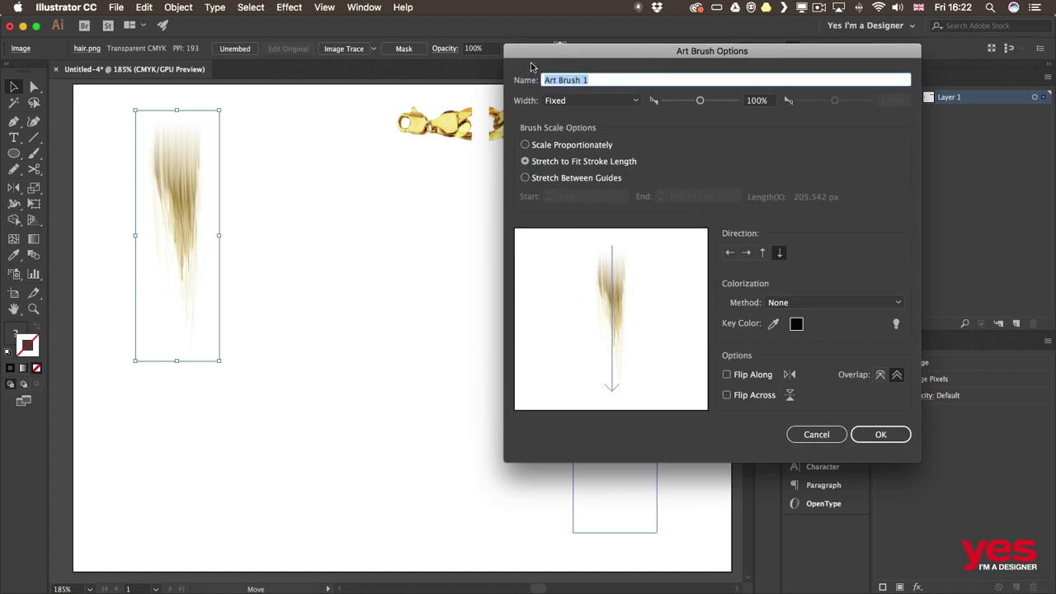
left_click_drag(531, 66, 292, 69)
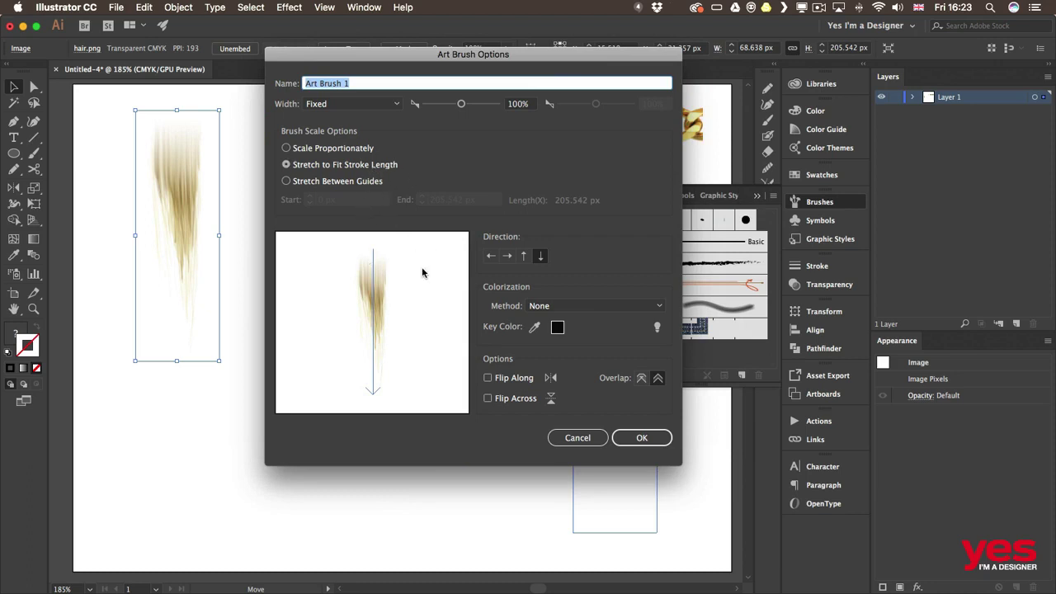
left_click(628, 435)
left_click(645, 443)
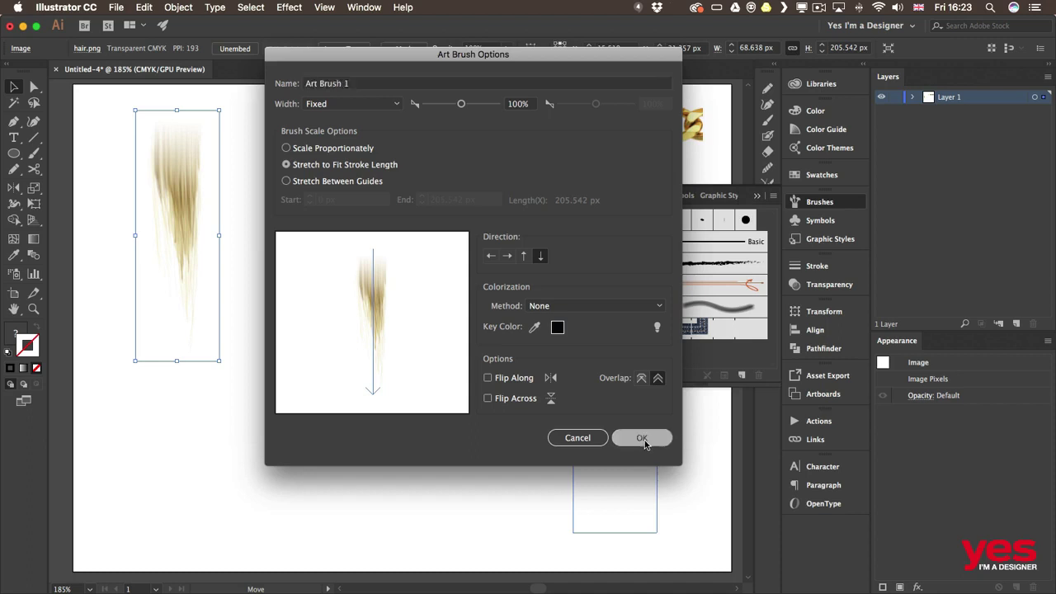
left_click(264, 219)
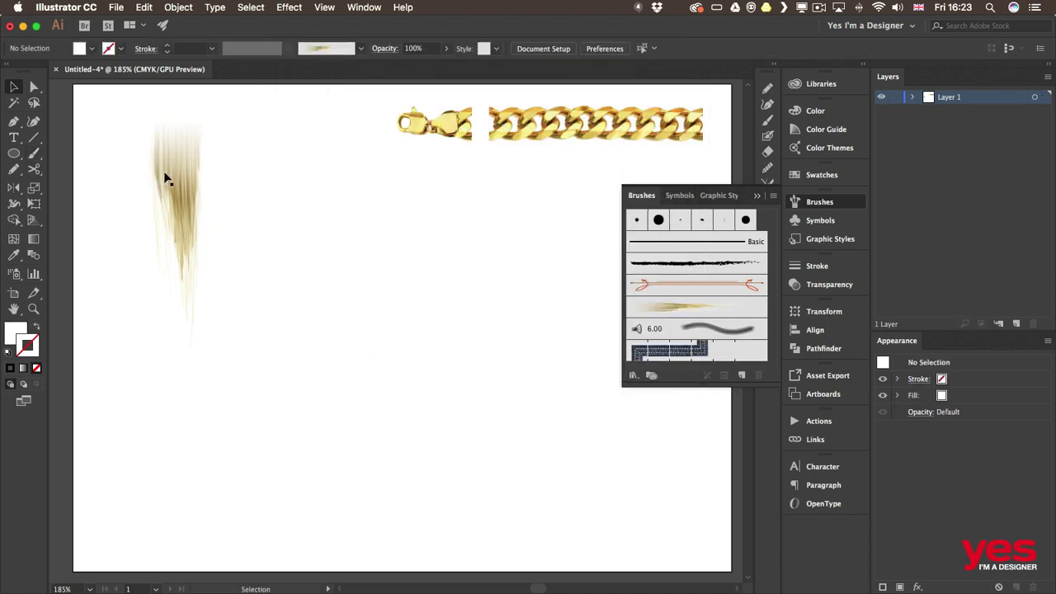
Paint overlapping downward strokes with the new hair art brush in the artboard's middle to build a dense tuft of hair.
left_click(34, 153)
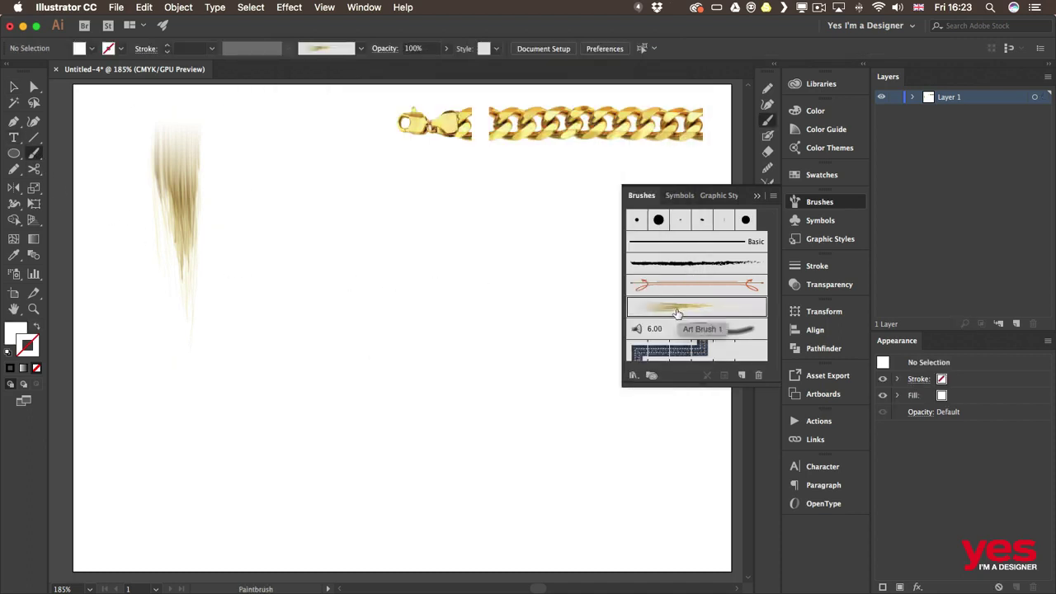
left_click_drag(355, 211, 375, 405)
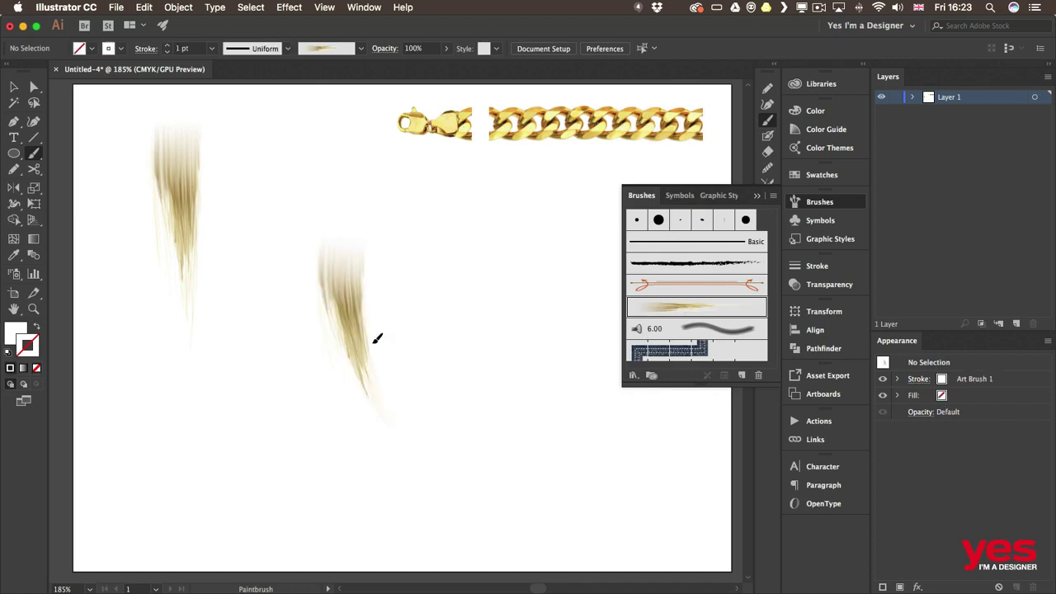
left_click_drag(314, 262, 360, 408)
left_click_drag(341, 214, 359, 428)
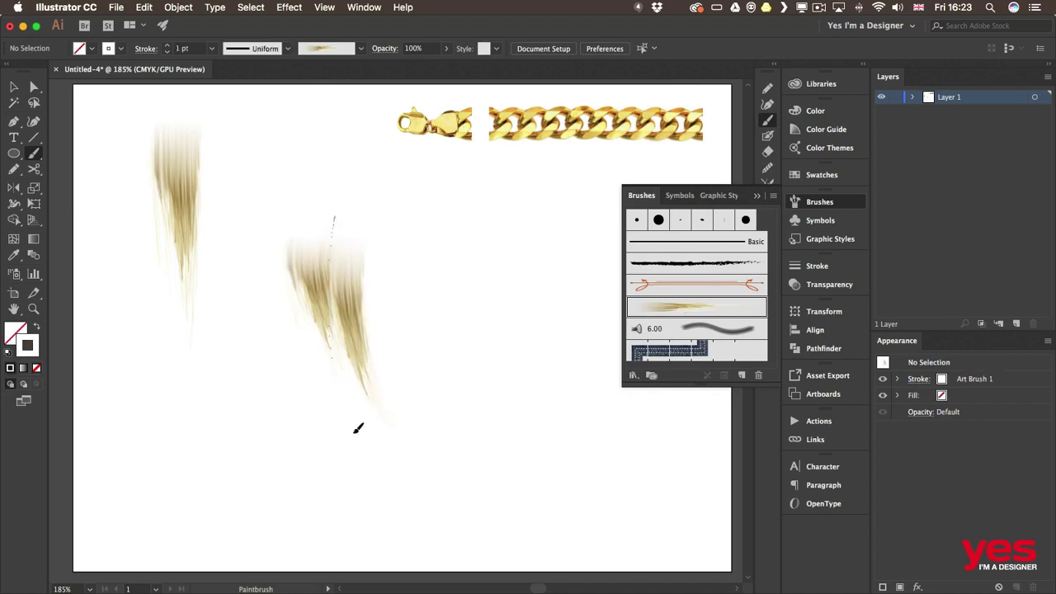
left_click_drag(352, 240, 393, 397)
left_click_drag(318, 199, 347, 424)
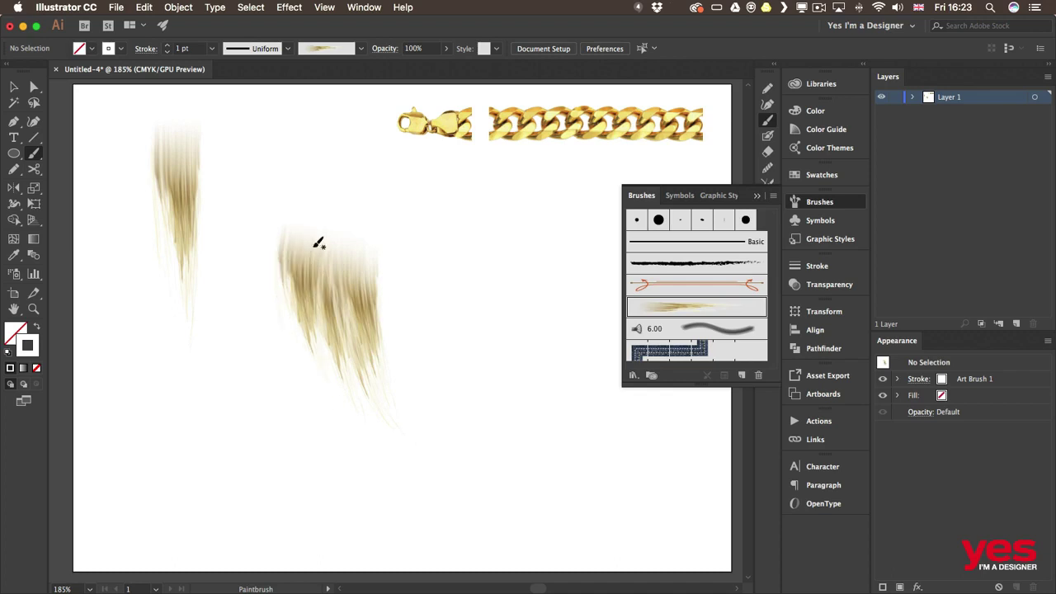
left_click_drag(330, 216, 355, 415)
left_click_drag(357, 208, 360, 399)
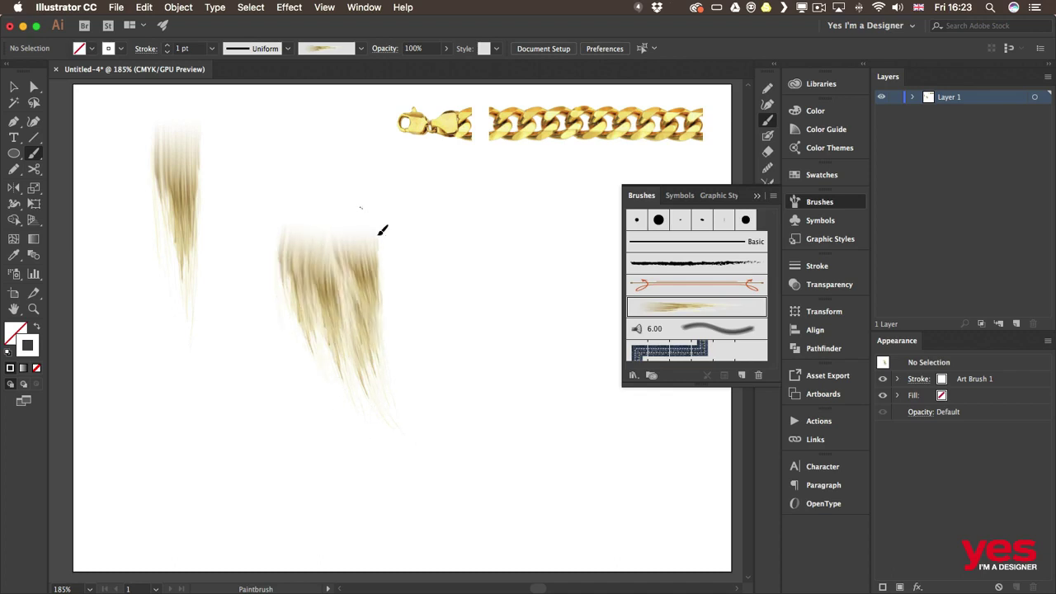
left_click_drag(382, 228, 392, 343)
left_click_drag(317, 202, 388, 424)
left_click_drag(305, 211, 388, 417)
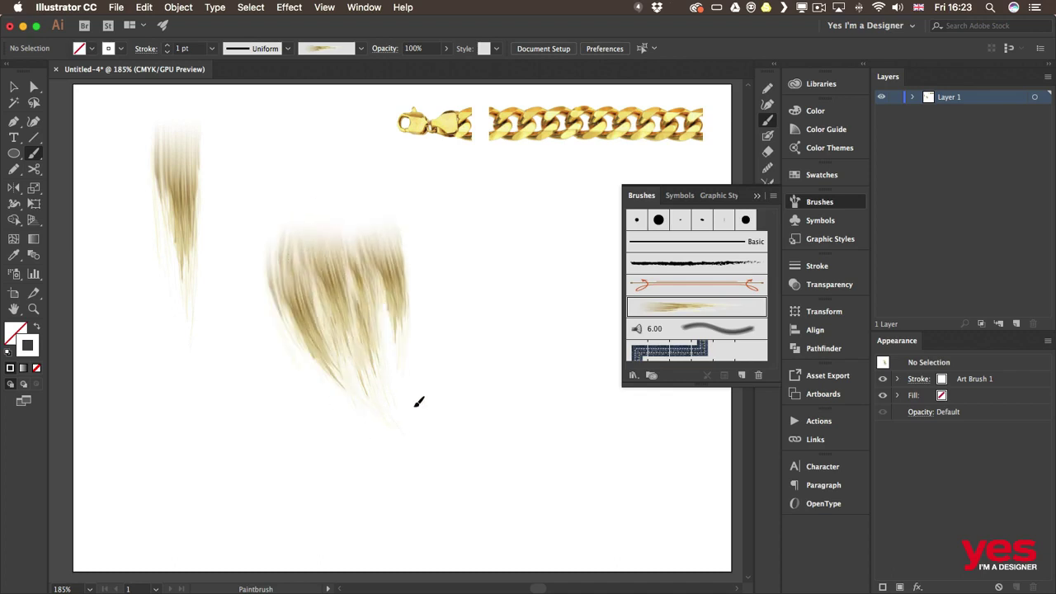
left_click_drag(313, 233, 401, 394)
left_click_drag(342, 245, 357, 348)
left_click_drag(358, 219, 384, 373)
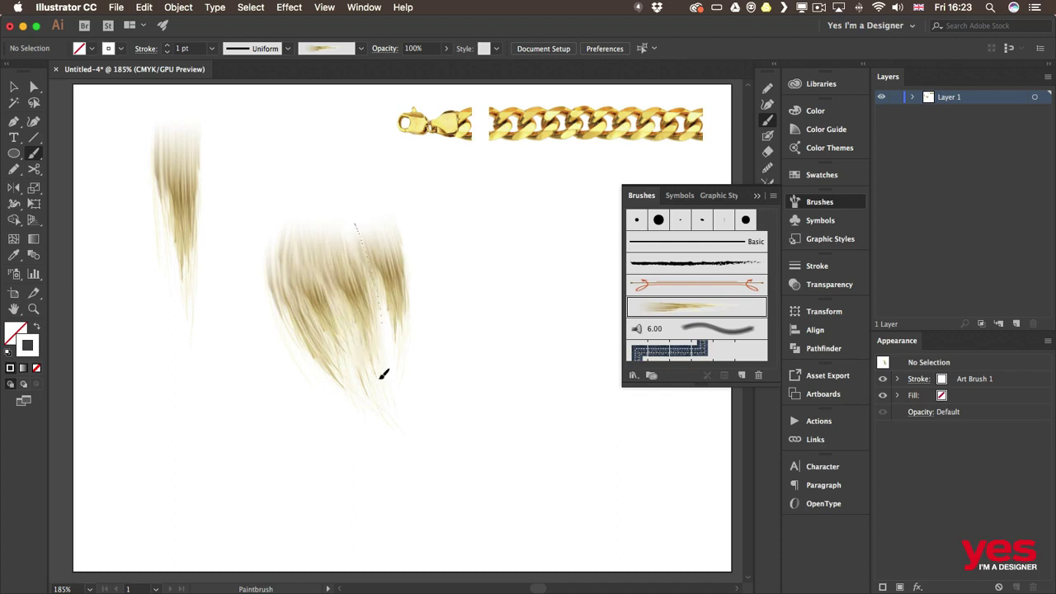
left_click_drag(357, 262, 377, 338)
left_click_drag(322, 238, 325, 318)
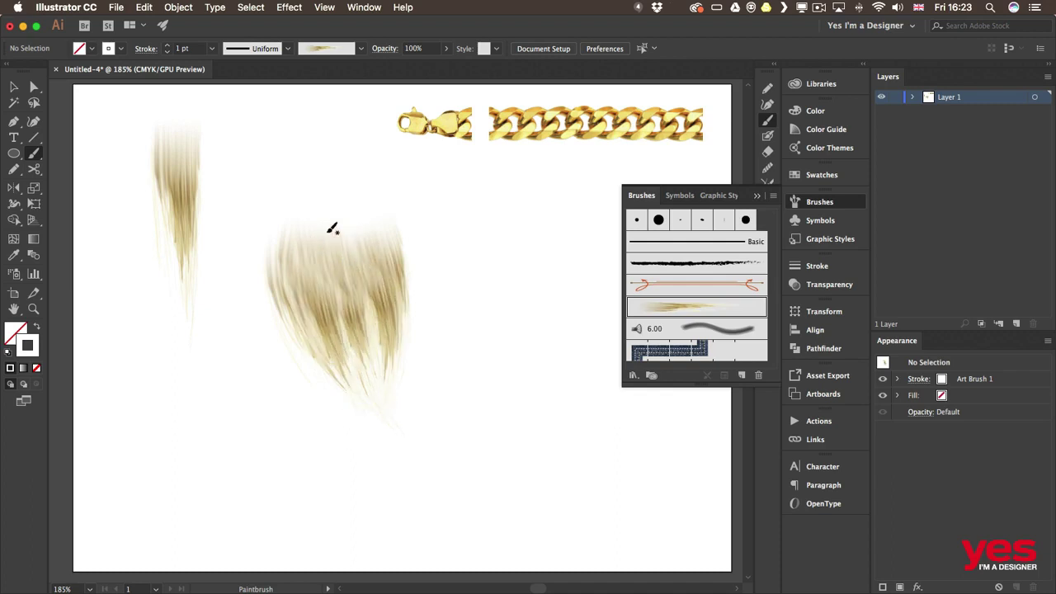
left_click_drag(330, 172, 353, 417)
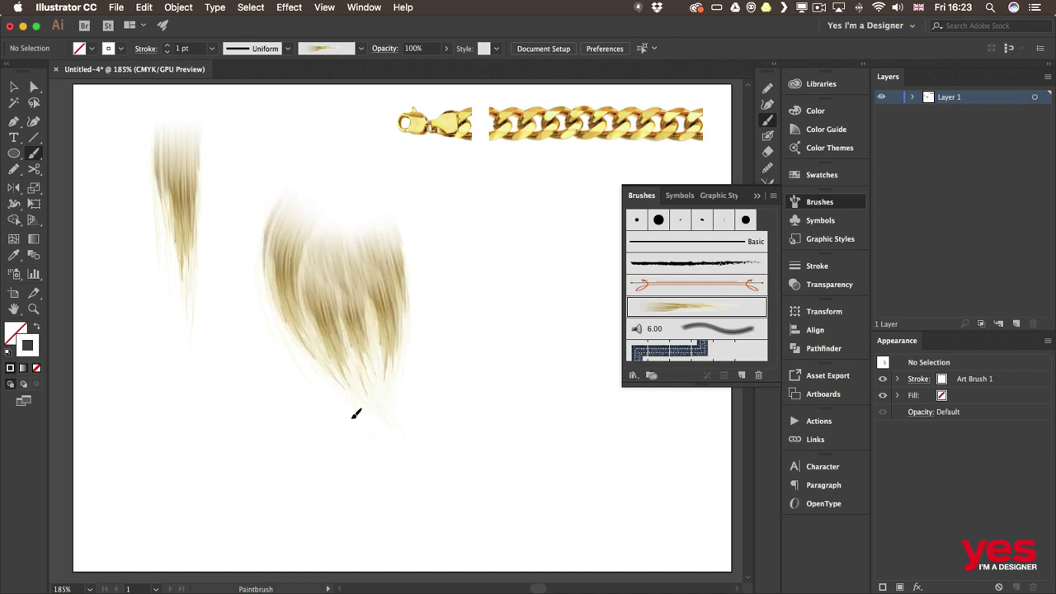
mouse_move(327, 206)
left_mouse_down()
mouse_move(328, 452)
mouse_move(361, 431)
left_mouse_up()
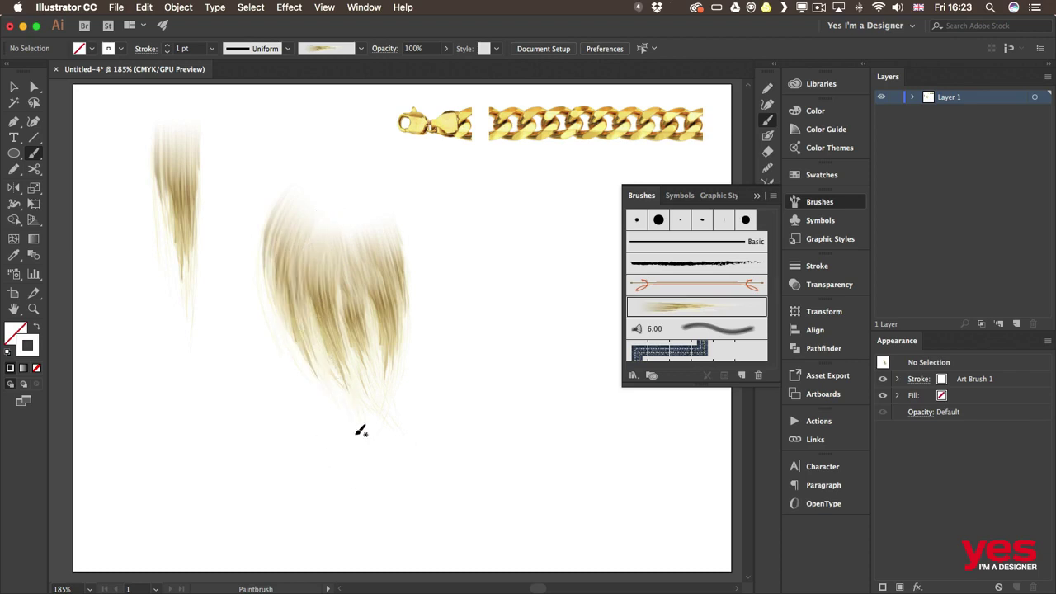
Widen the hair tuft with curved strokes on its right side, then layer more overlapping strokes across its middle and left.
mouse_move(396, 175)
left_mouse_down()
mouse_move(438, 246)
mouse_move(450, 440)
left_mouse_up()
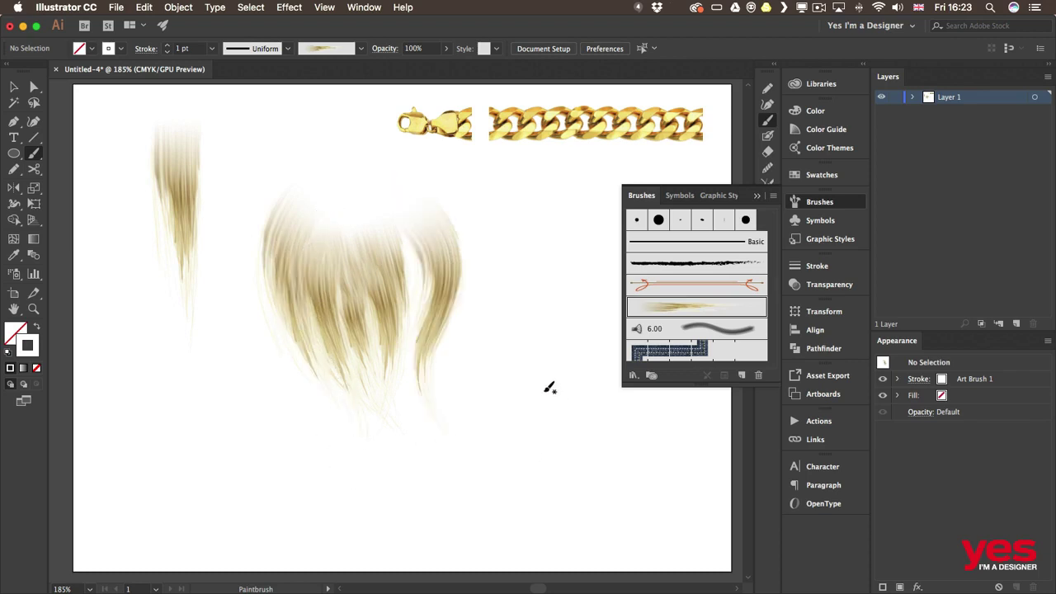
left_click_drag(414, 211, 418, 394)
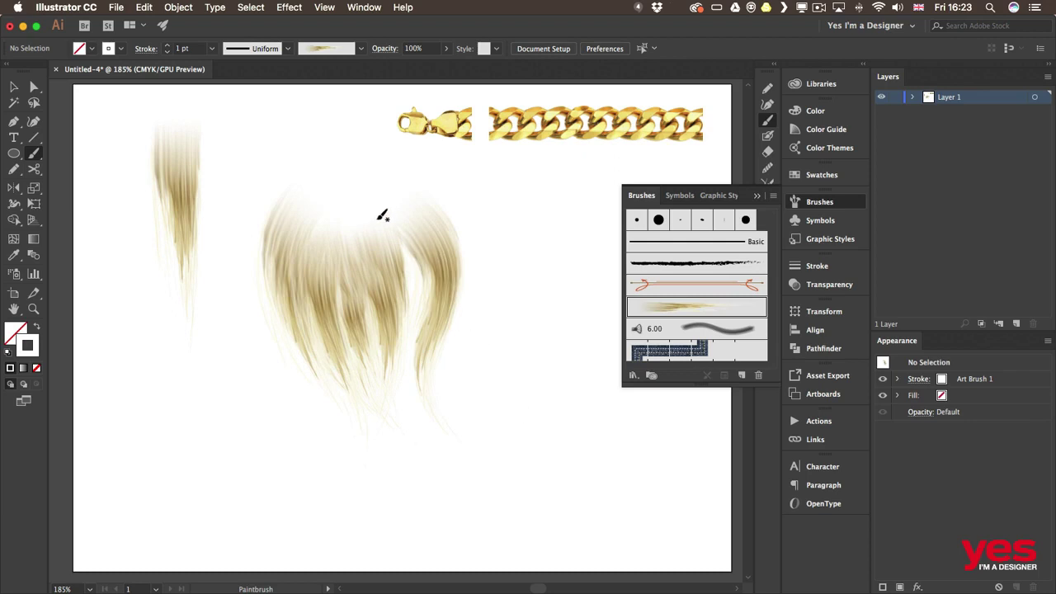
left_click_drag(384, 213, 414, 407)
mouse_move(387, 214)
left_mouse_down()
mouse_move(385, 469)
mouse_move(405, 371)
left_mouse_up()
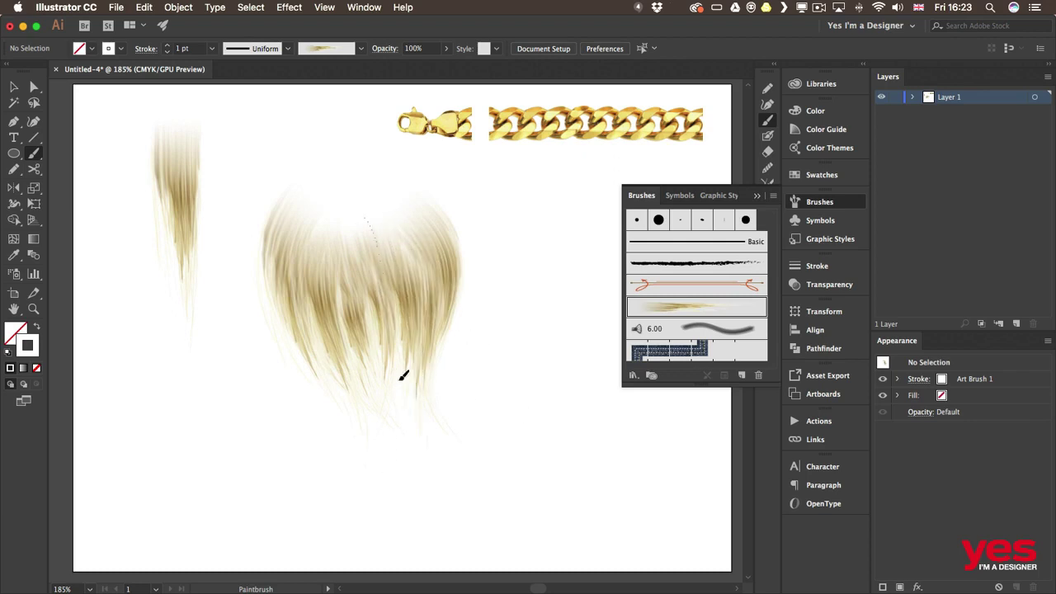
left_click_drag(349, 226, 397, 408)
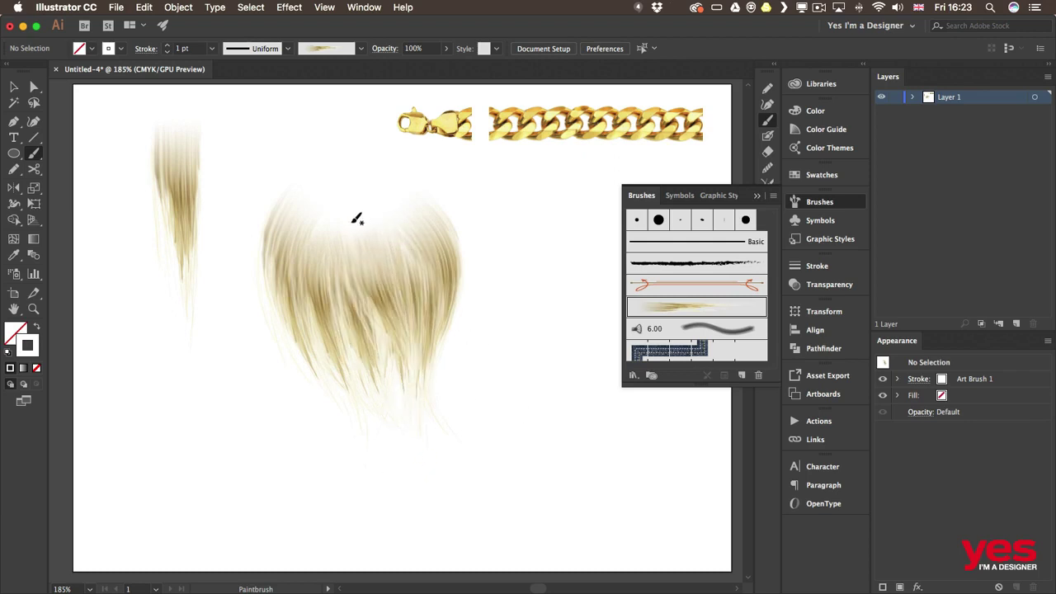
left_click_drag(363, 203, 391, 415)
left_click_drag(339, 189, 356, 348)
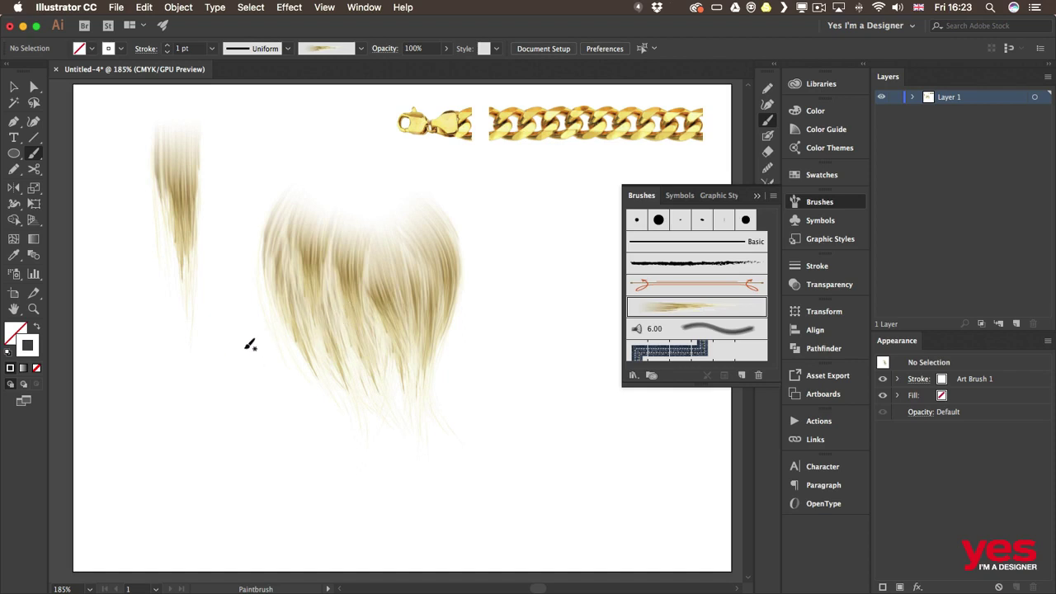
left_click_drag(305, 206, 343, 346)
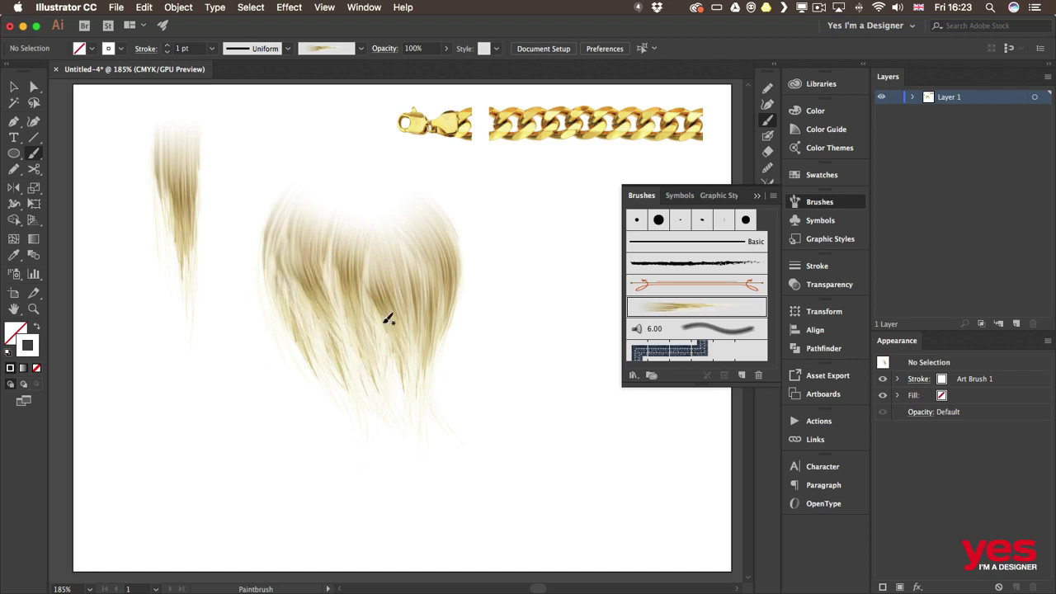
left_click_drag(379, 396, 379, 396)
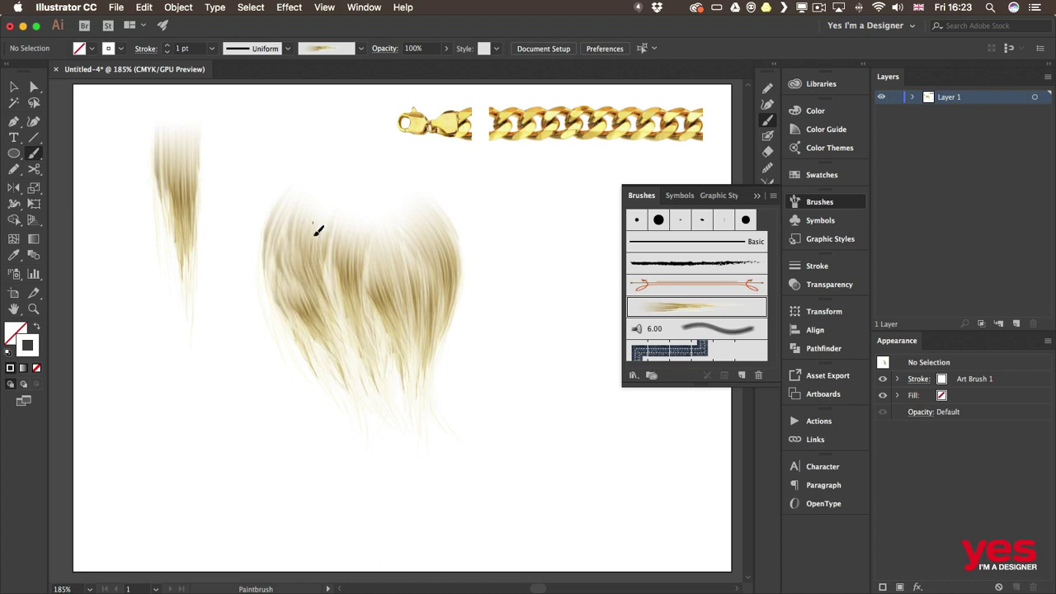
left_click_drag(319, 228, 381, 386)
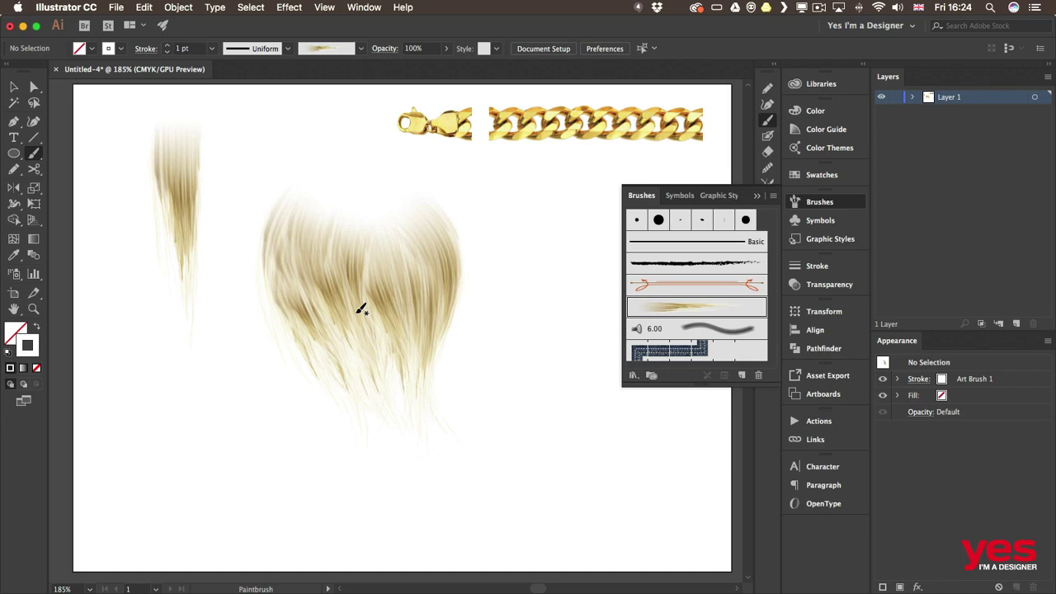
Group all painted hair strokes, scale the group down and place it just right of the original hair image, then deselect it.
key("v")
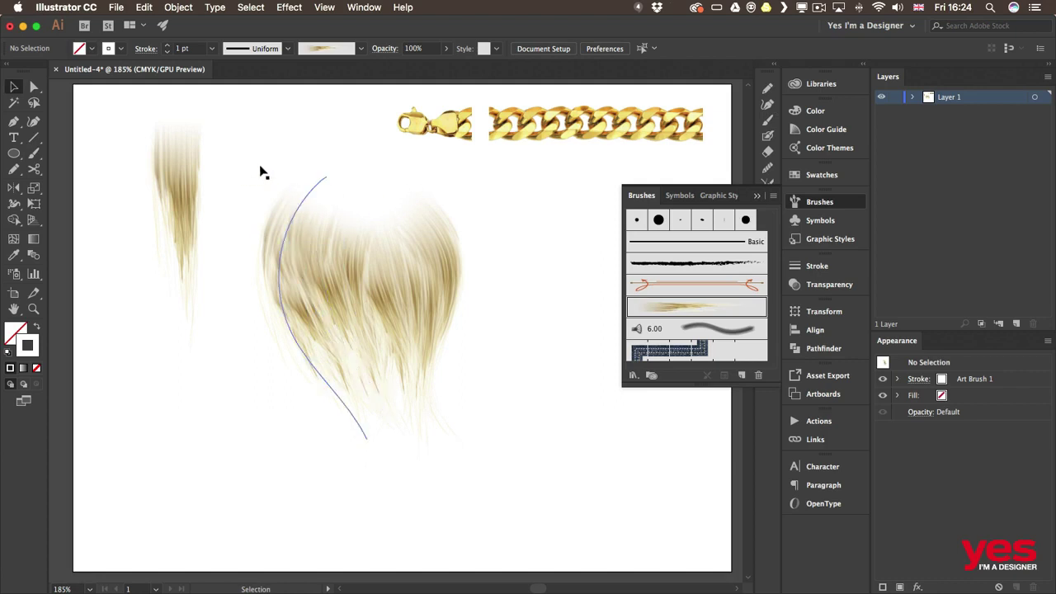
mouse_move(260, 172)
left_mouse_down()
mouse_move(412, 342)
mouse_move(264, 167)
left_mouse_up()
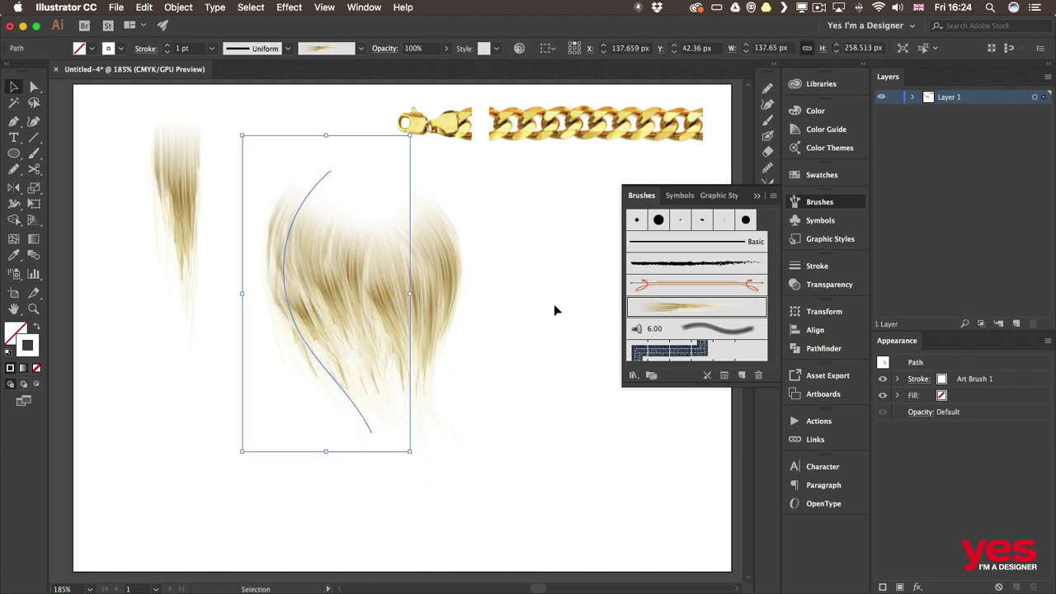
left_click(554, 305)
left_click_drag(467, 285, 240, 410)
key("super+g")
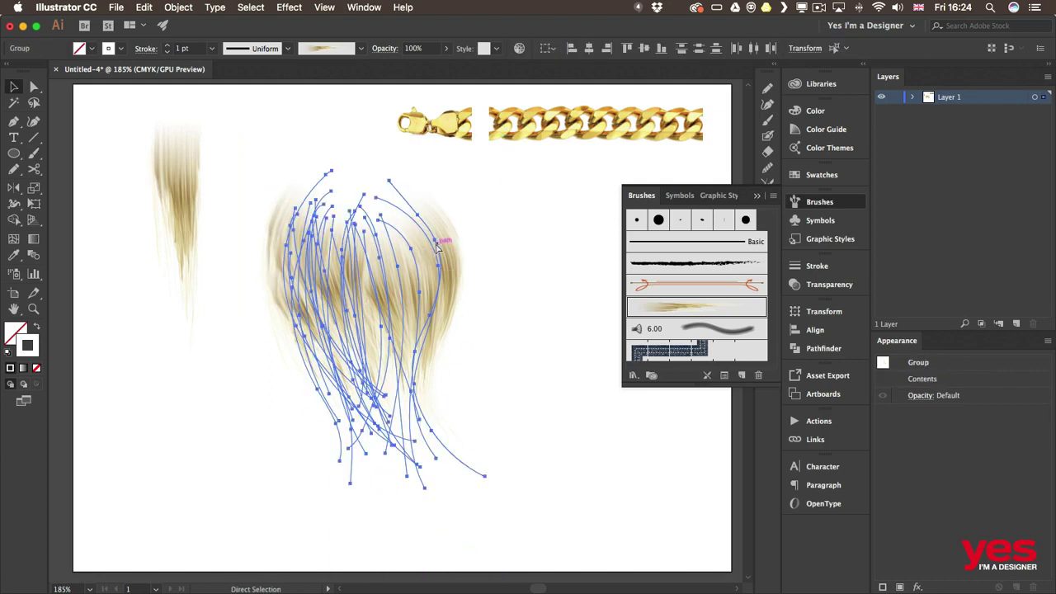
key("v")
left_click_drag(495, 136, 370, 334)
left_click_drag(294, 405, 276, 171)
left_click(482, 333)
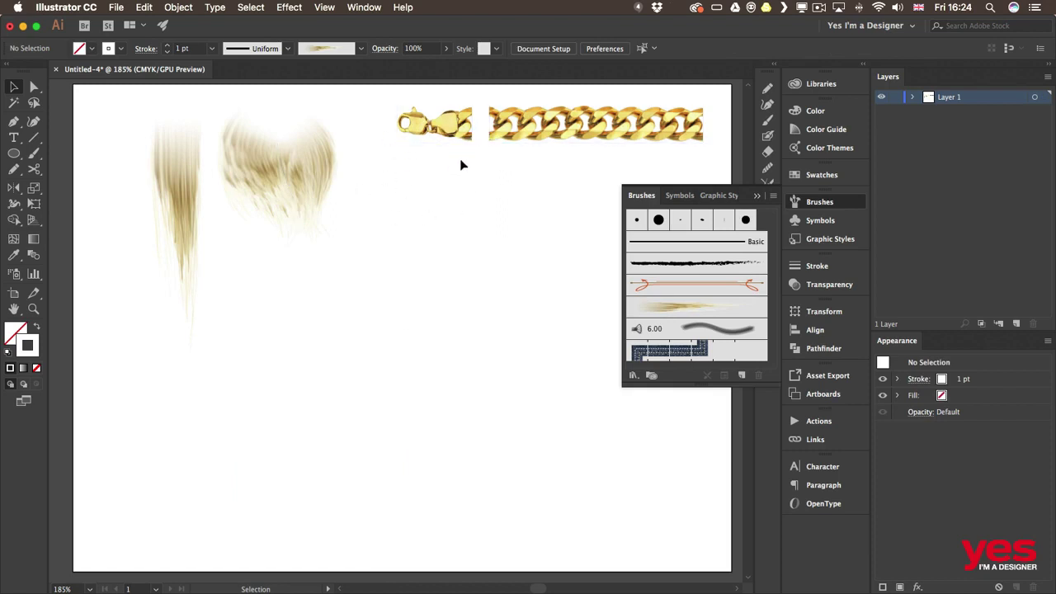
Shift the clasp and chain images slightly down, then create a Pattern Brush from the straight chain image with default options and deselect it.
mouse_move(462, 160)
left_mouse_down()
mouse_move(536, 128)
mouse_move(525, 160)
mouse_move(595, 165)
mouse_move(692, 330)
left_mouse_up()
left_click(492, 289)
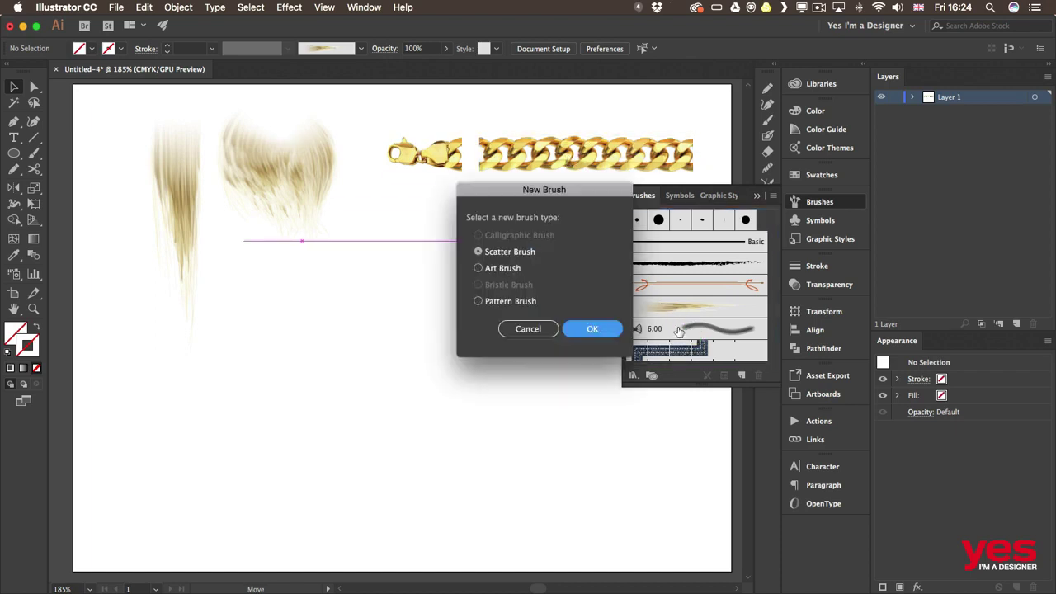
left_click(499, 302)
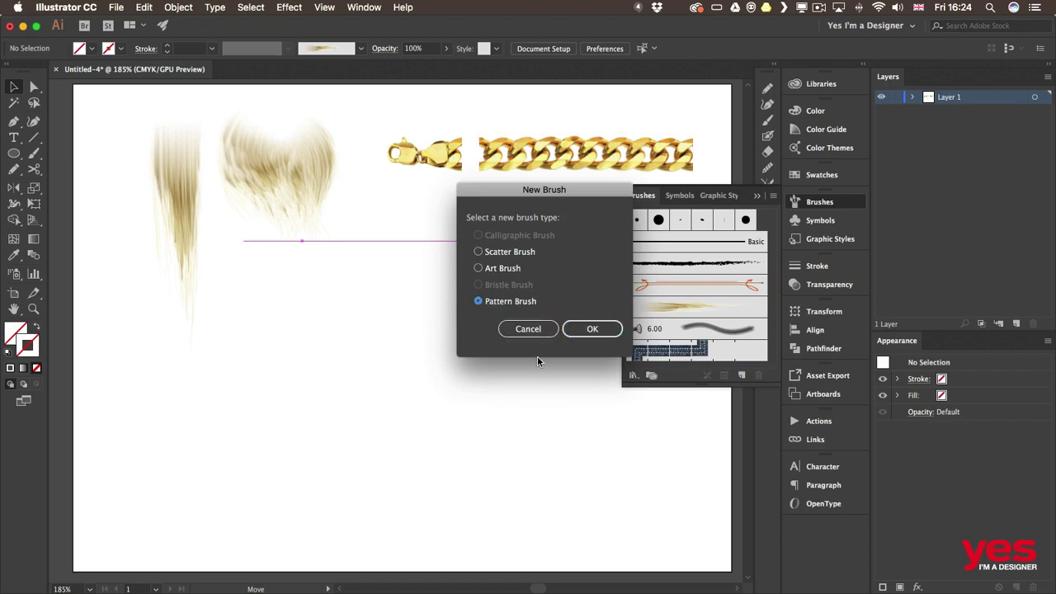
left_click(599, 331)
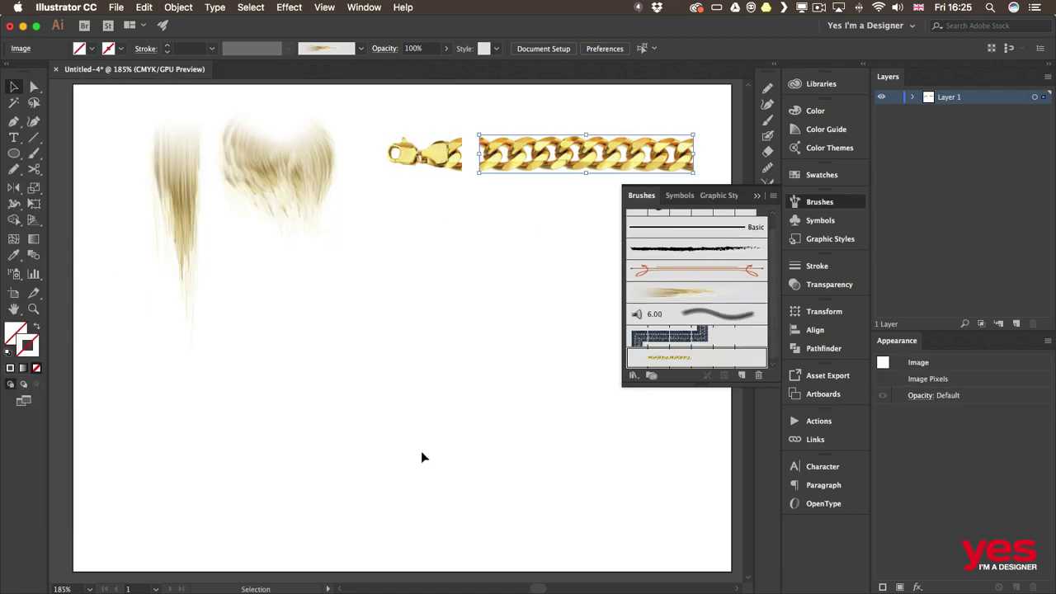
left_click(413, 455)
left_click(274, 326)
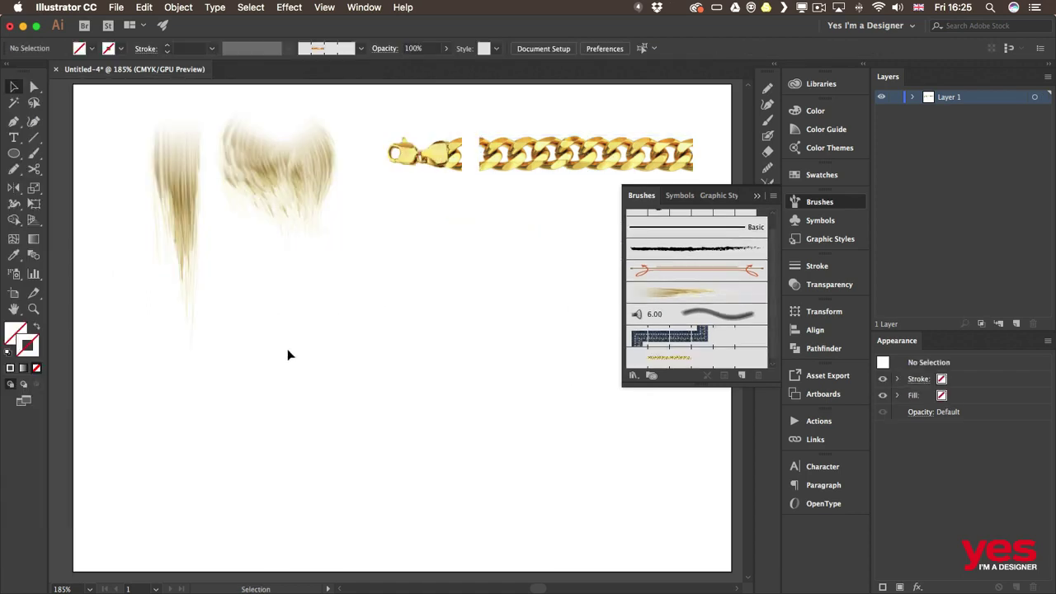
Paint two long curving chains that cross each other below the images with the new chain pattern brush.
key("b")
left_click_drag(145, 395, 220, 427)
left_click_drag(451, 300, 327, 290)
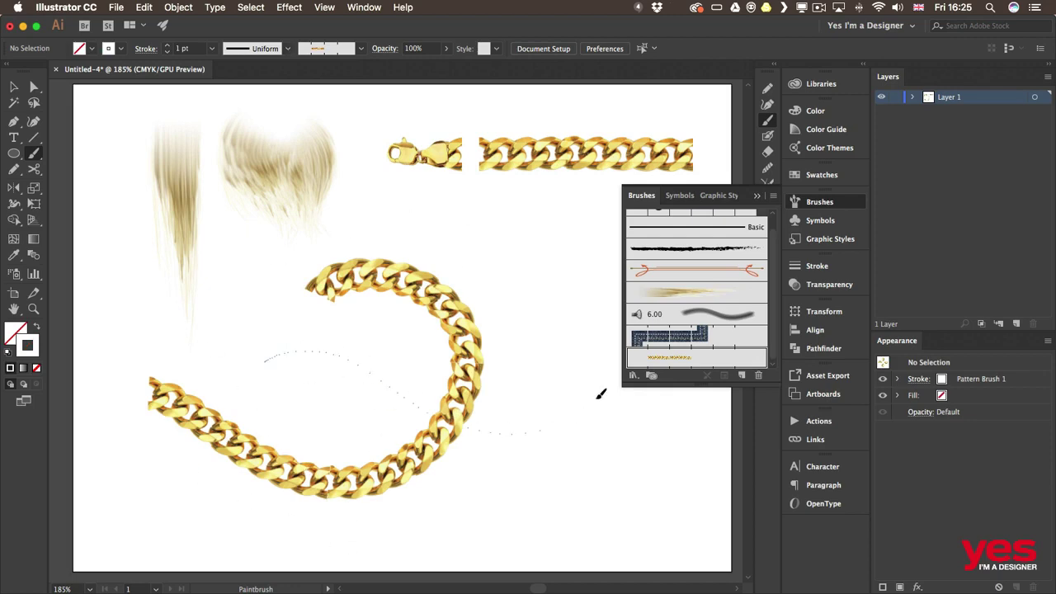
left_click_drag(600, 394, 490, 283)
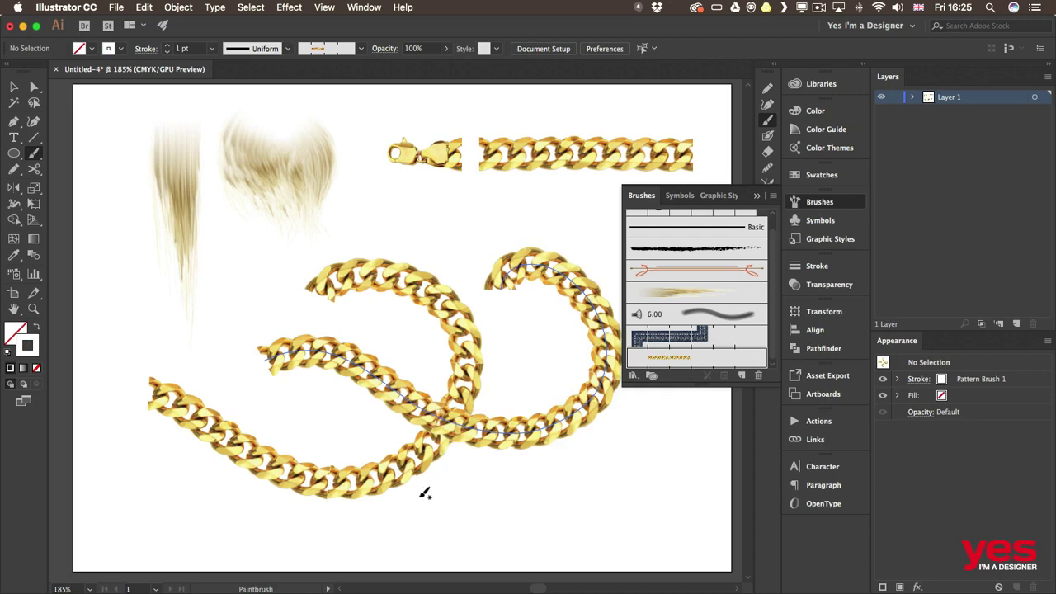
Add the chain end.png clasp as the chain pattern brush's start tile, apply the change to the existing strokes and deselect the image.
left_click_drag(520, 222, 426, 236)
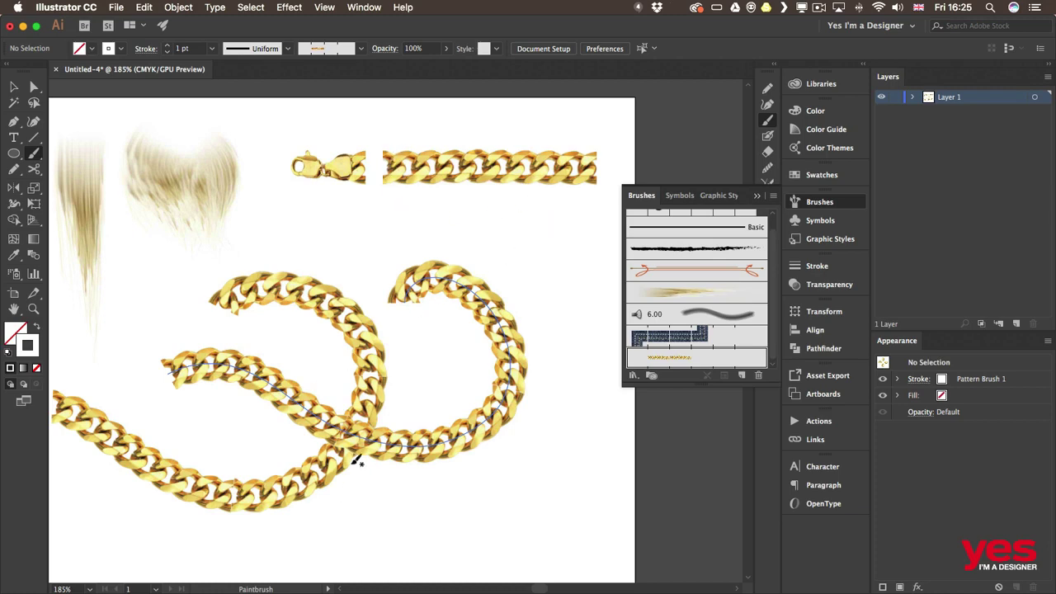
key("space")
left_click_drag(205, 463, 264, 387)
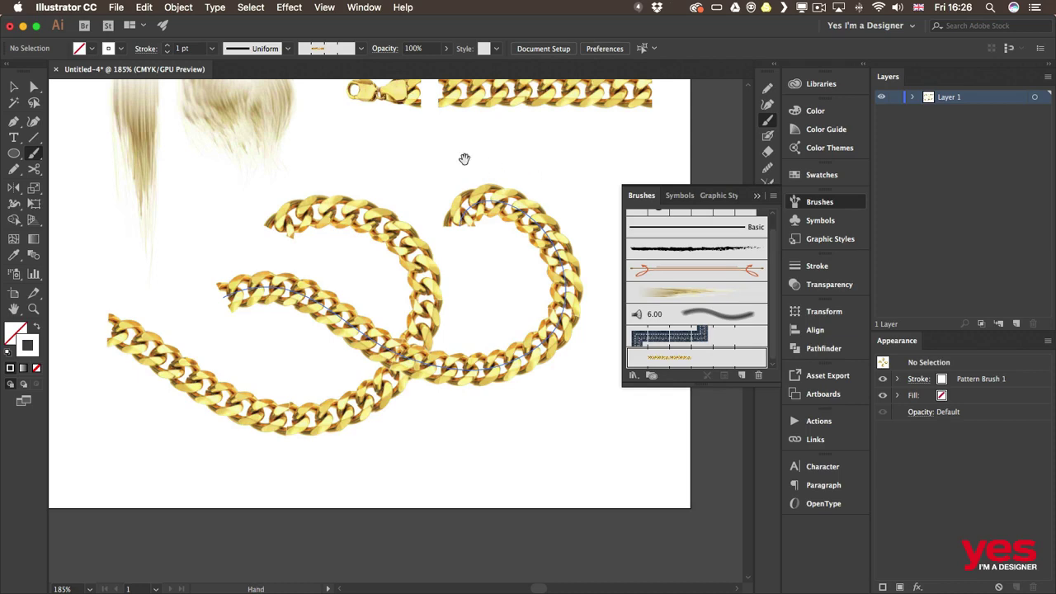
scroll(464, 157, "up", 3)
scroll(464, 157, "right", 1)
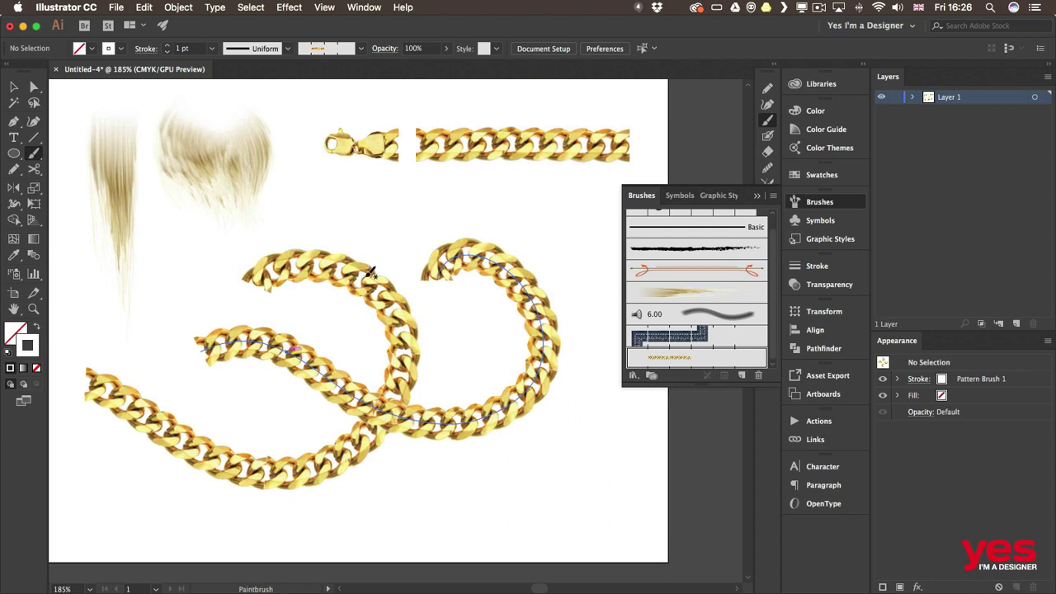
key("v")
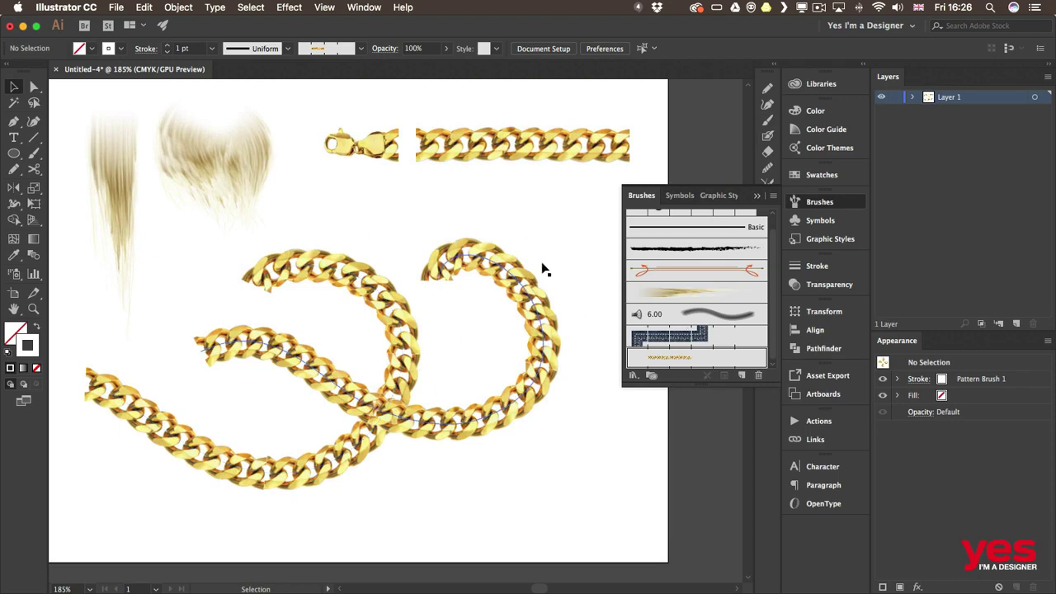
left_click(379, 151)
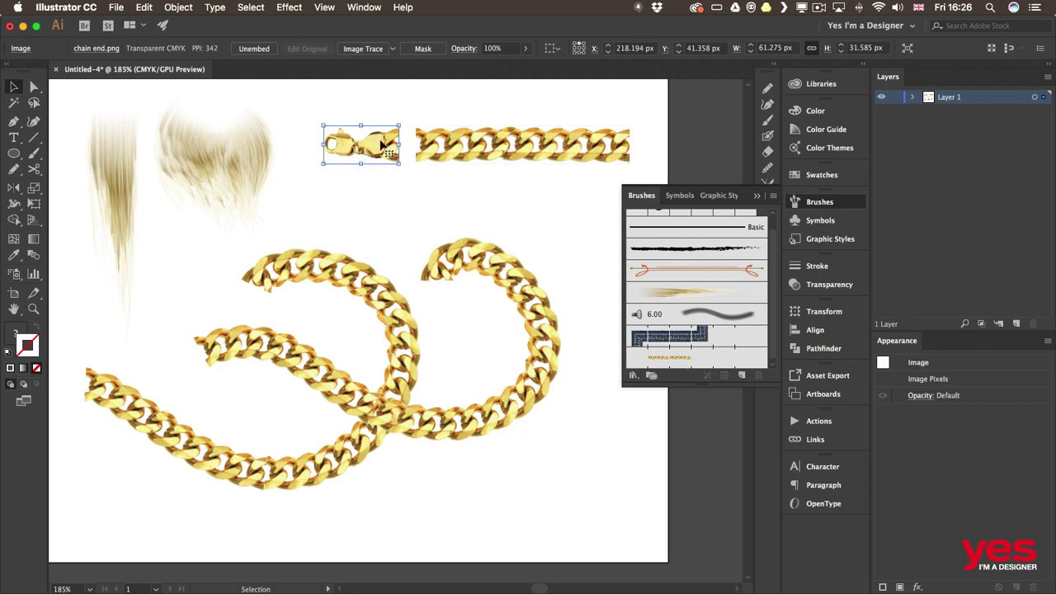
mouse_move(373, 147)
left_mouse_down()
mouse_move(404, 206)
mouse_move(614, 322)
mouse_move(668, 369)
mouse_move(637, 357)
mouse_move(725, 355)
left_mouse_up()
mouse_move(723, 356)
left_mouse_down()
mouse_move(734, 360)
mouse_move(669, 360)
mouse_move(748, 357)
mouse_move(722, 358)
left_mouse_up()
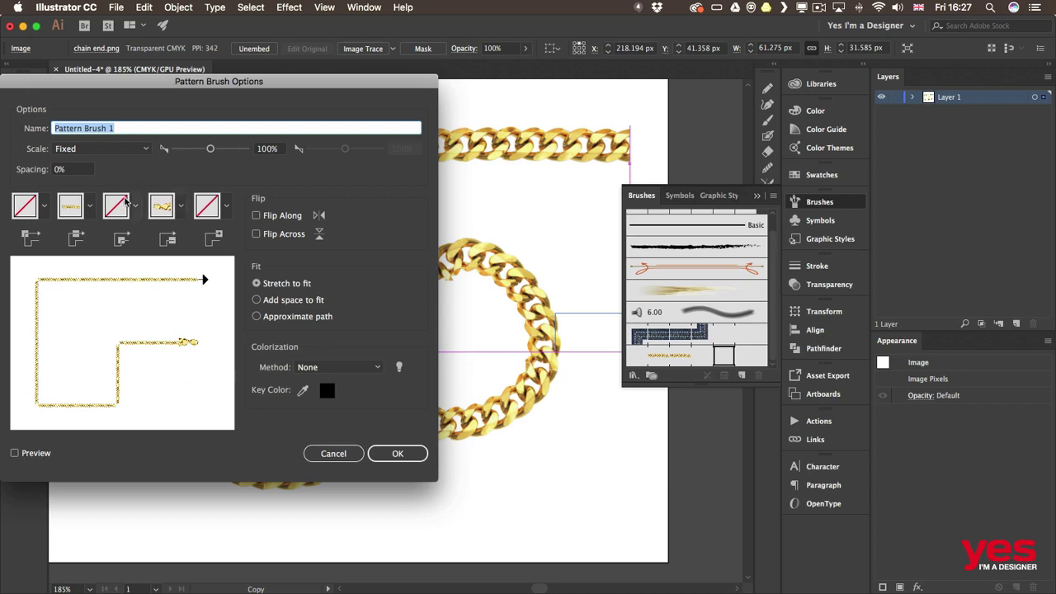
left_click(417, 456)
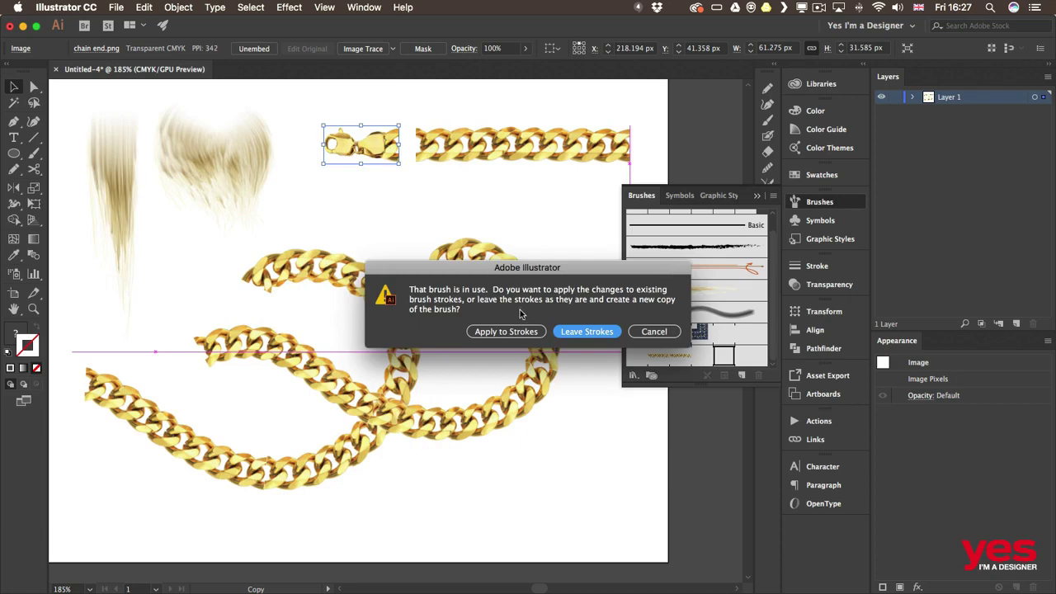
left_click(509, 332)
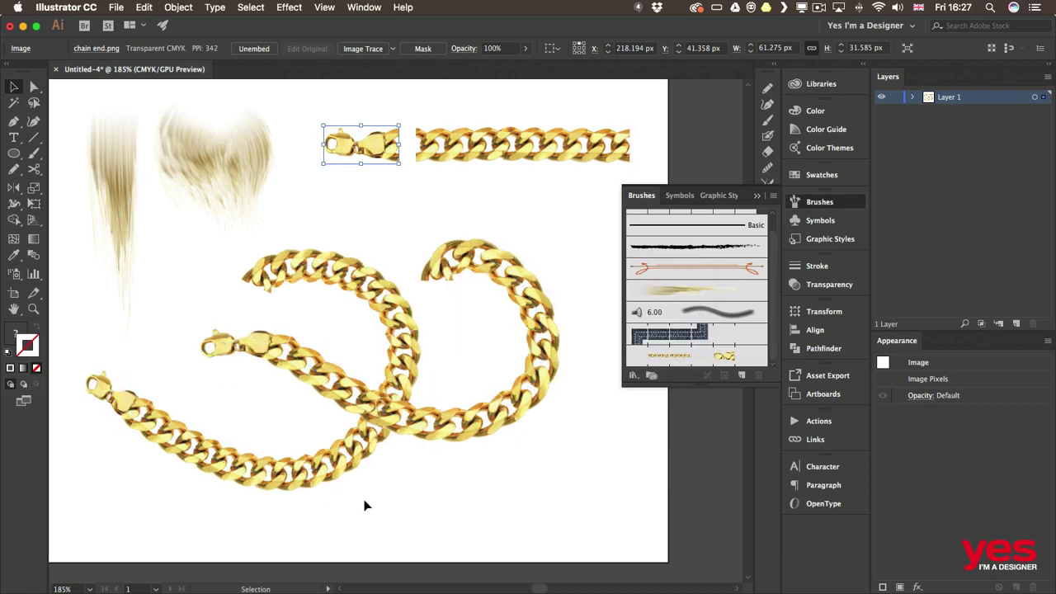
left_click(518, 219)
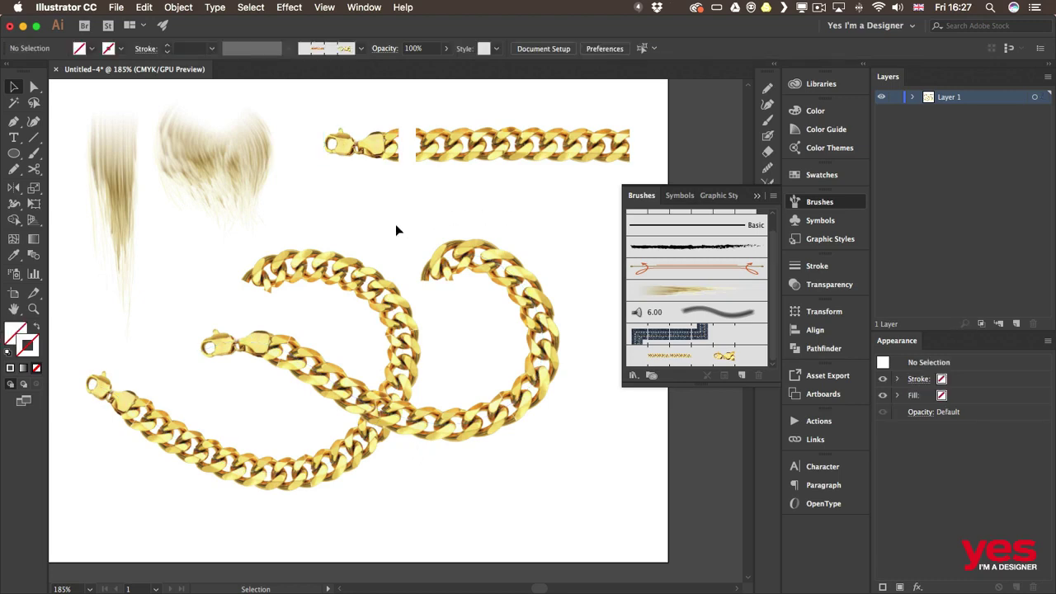
Move the clasp image below its row and reflect it horizontally so that the clasp faces right.
left_click_drag(366, 147, 368, 195)
key("o")
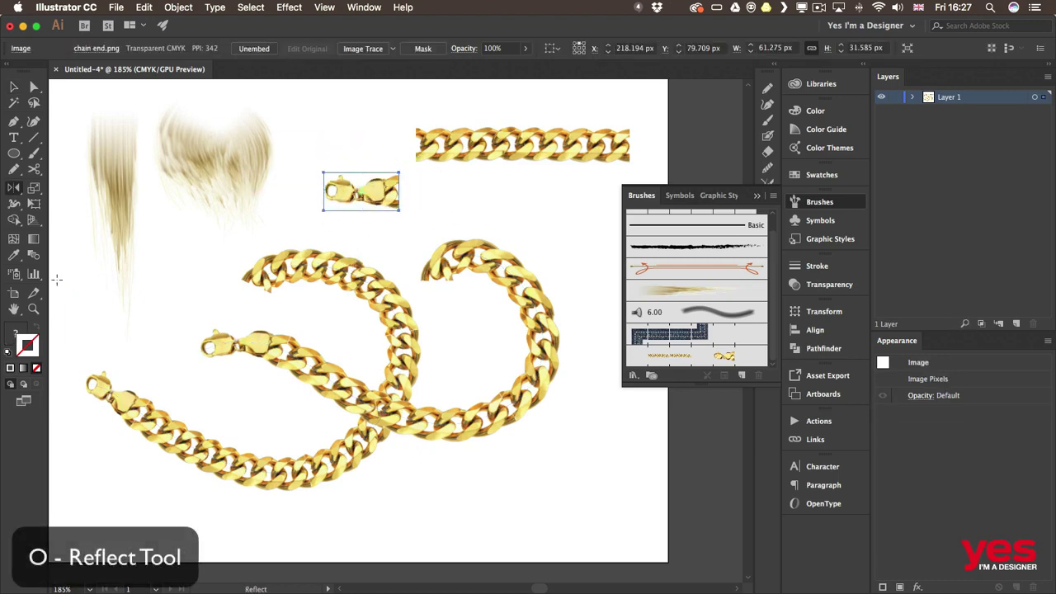
left_click_drag(343, 190, 415, 236)
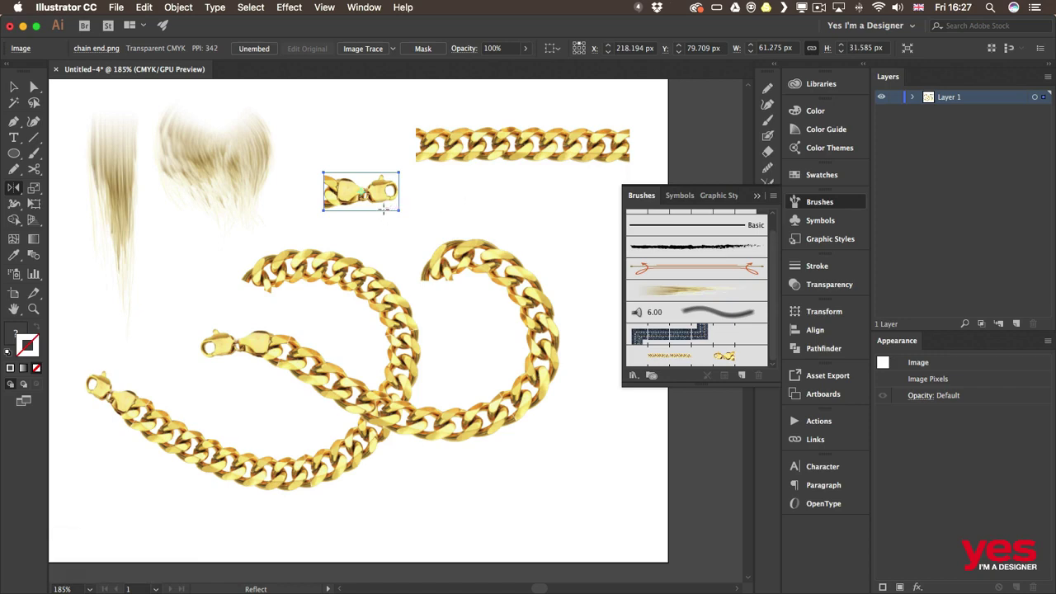
key("shift")
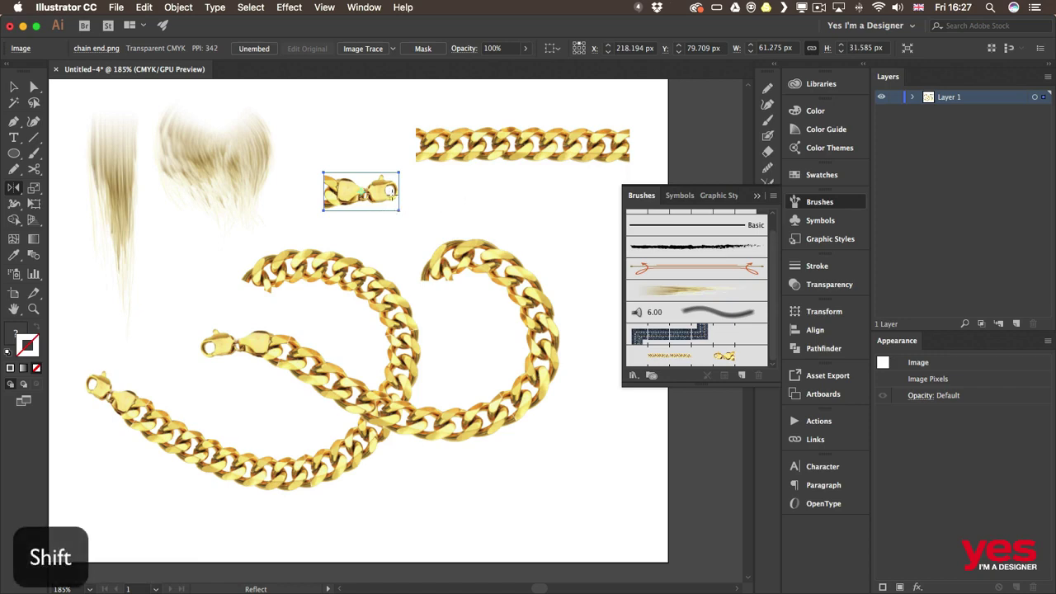
Add the mirrored clasp as the chain pattern brush's end tile, apply the change to the existing strokes and deselect the image.
key("v")
mouse_move(383, 194)
left_mouse_down()
mouse_move(603, 271)
mouse_move(756, 355)
mouse_move(754, 372)
left_mouse_up()
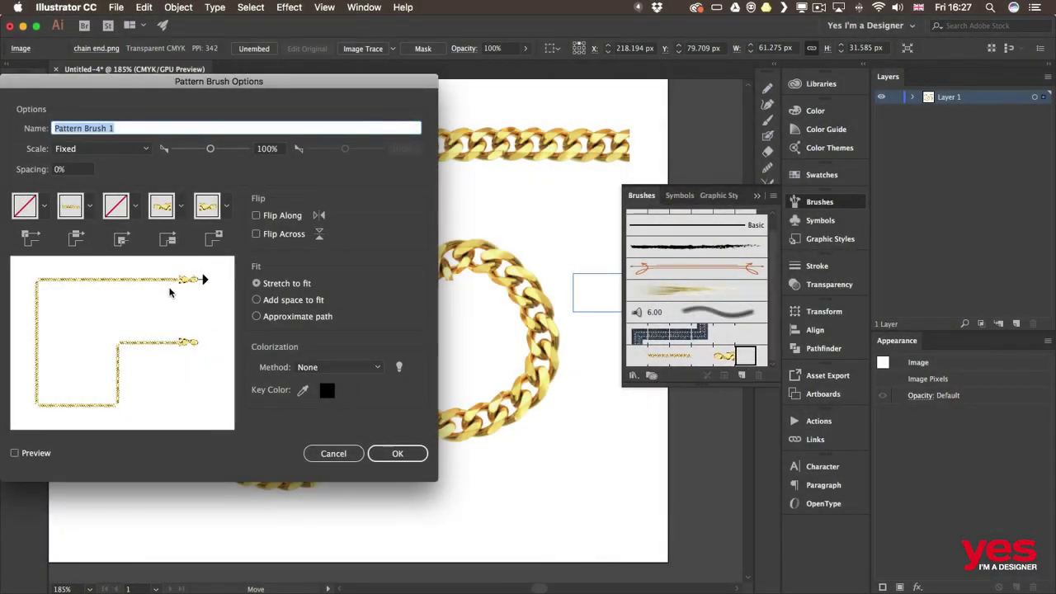
left_click(402, 458)
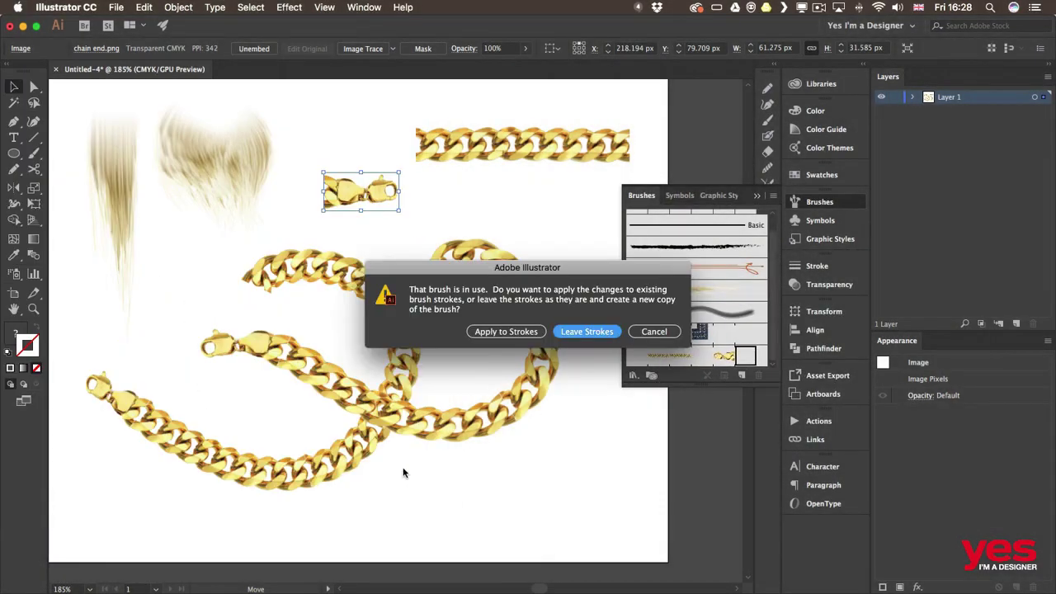
left_click(511, 334)
left_click(508, 356)
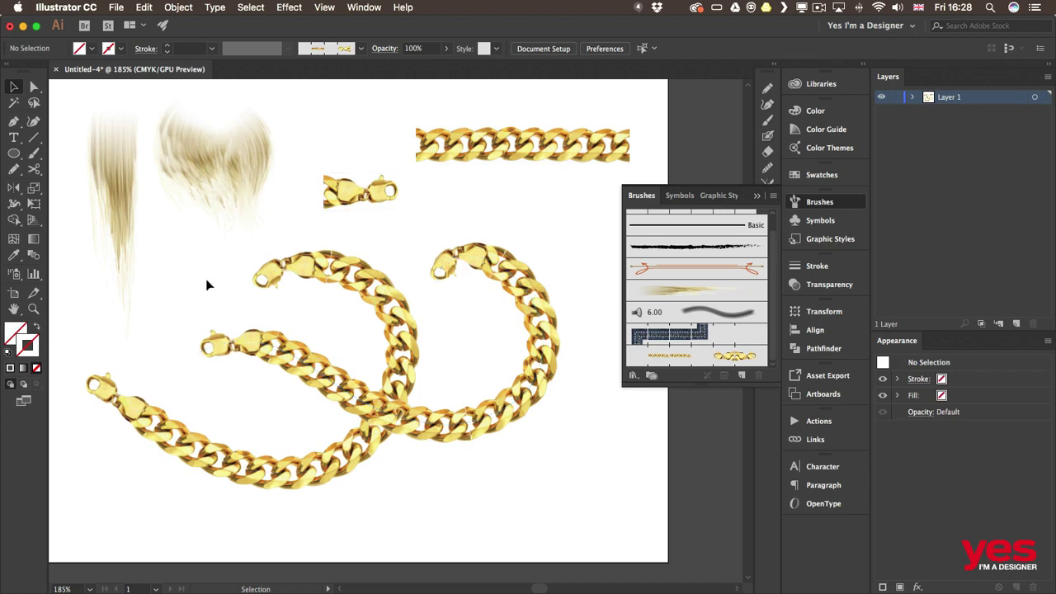
Move the mirrored clasp back in line with the straight chain image and delete both painted chain strokes.
left_click_drag(360, 191, 364, 145)
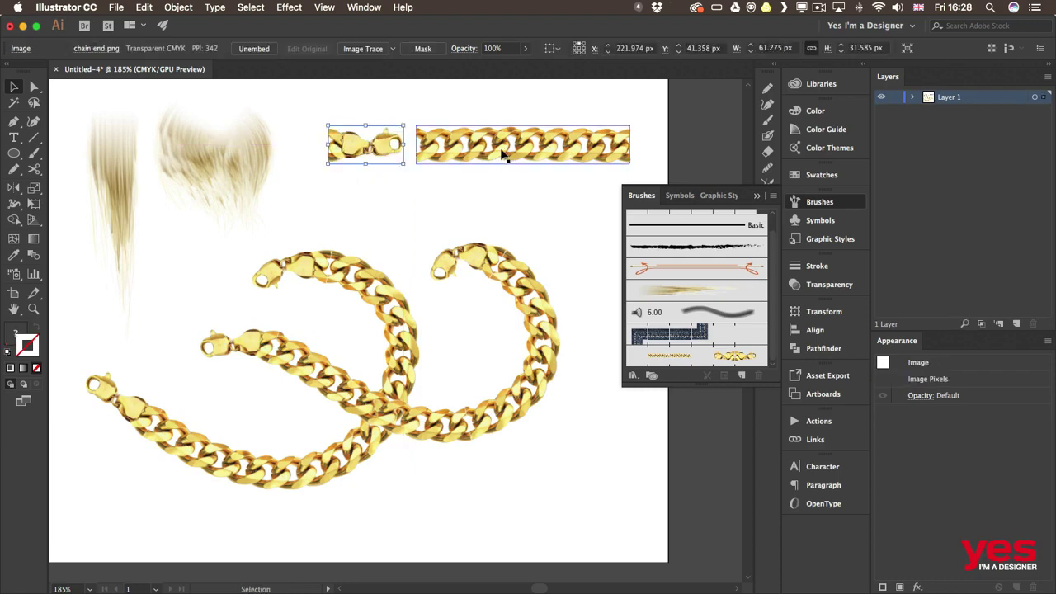
left_click(437, 139)
left_click_drag(459, 224, 355, 505)
key("Delete")
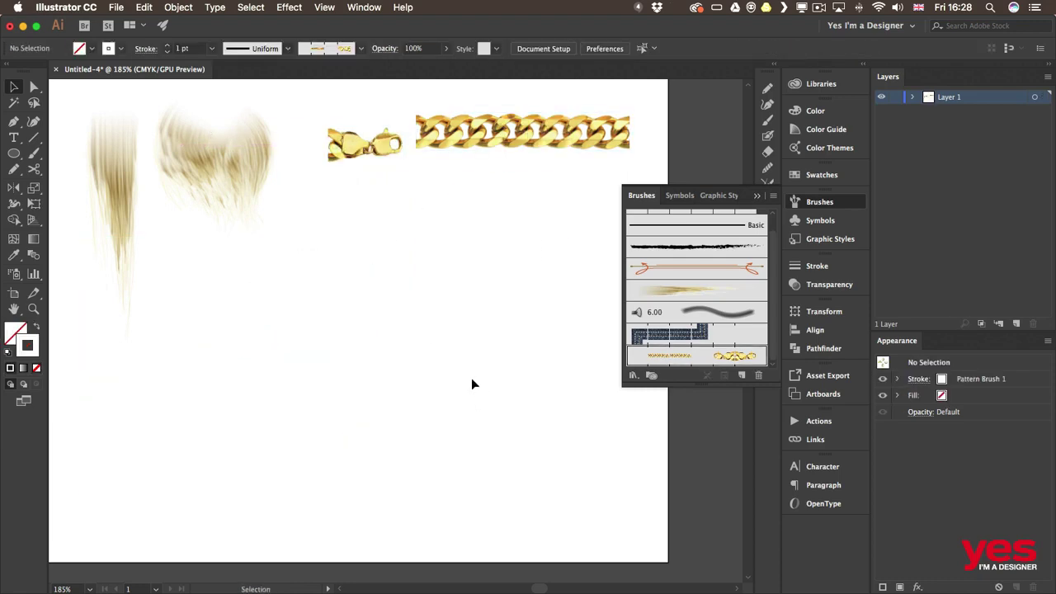
Paint a looping stroke with the chain pattern brush, then set the brush scale to 64% and apply it to existing strokes.
key("b")
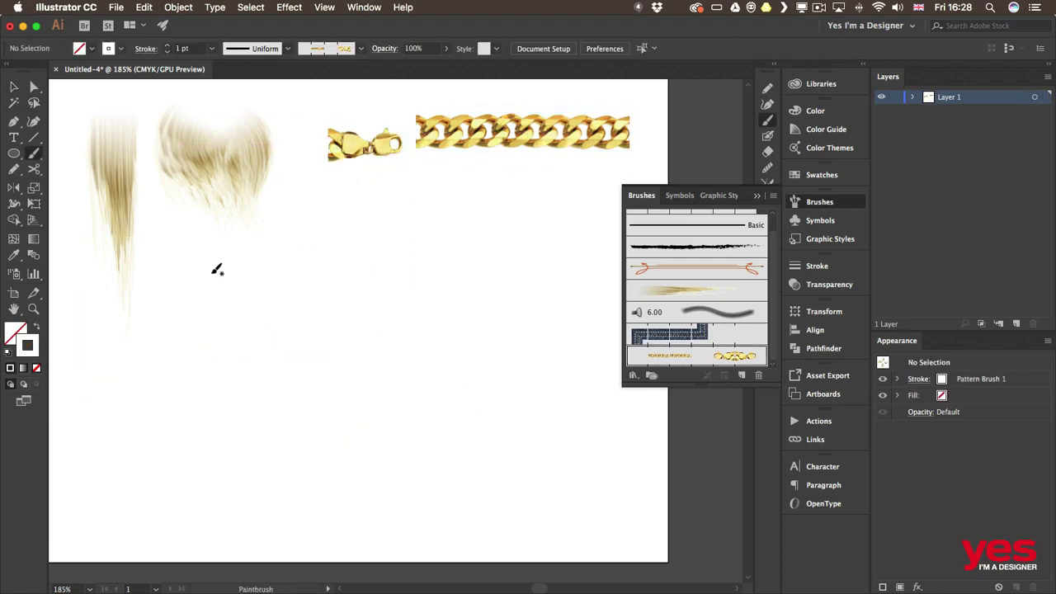
mouse_move(227, 253)
left_mouse_down()
mouse_move(193, 285)
mouse_move(174, 378)
mouse_move(344, 397)
mouse_move(440, 281)
mouse_move(308, 324)
mouse_move(310, 461)
mouse_move(508, 451)
left_mouse_up()
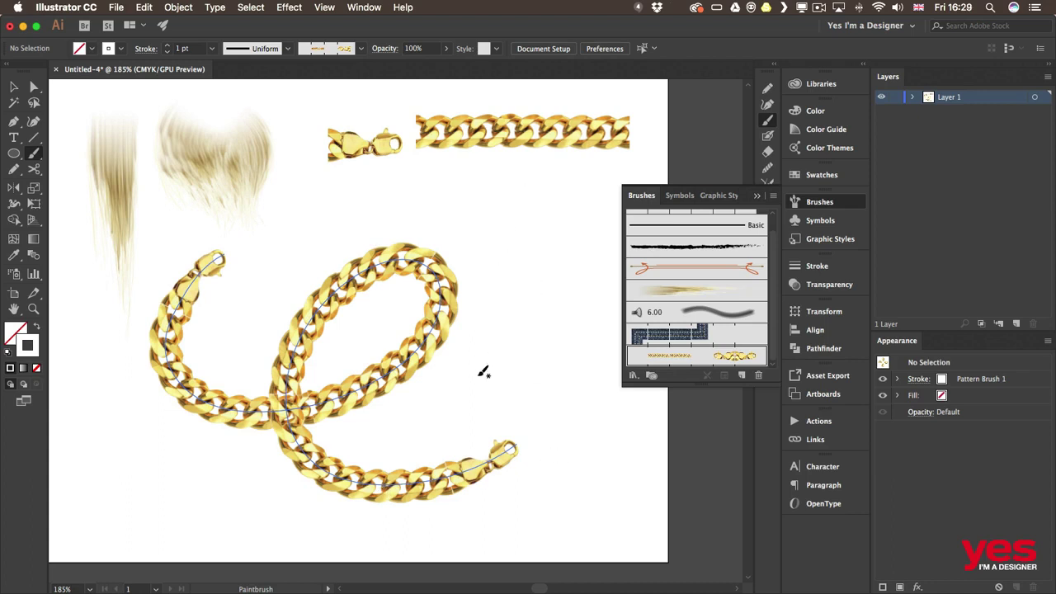
double_click(700, 357)
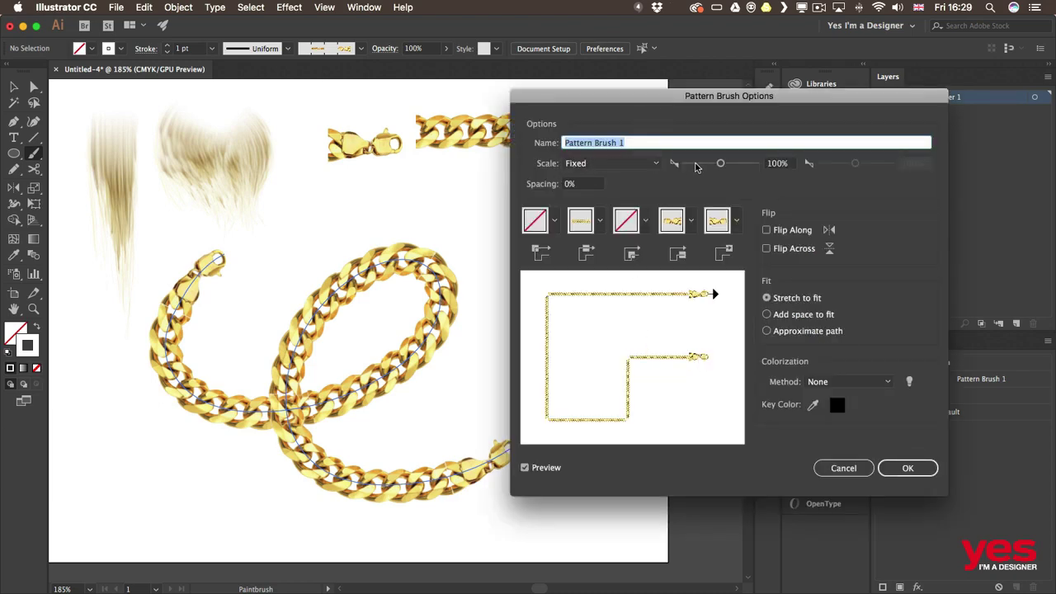
left_click_drag(720, 163, 706, 165)
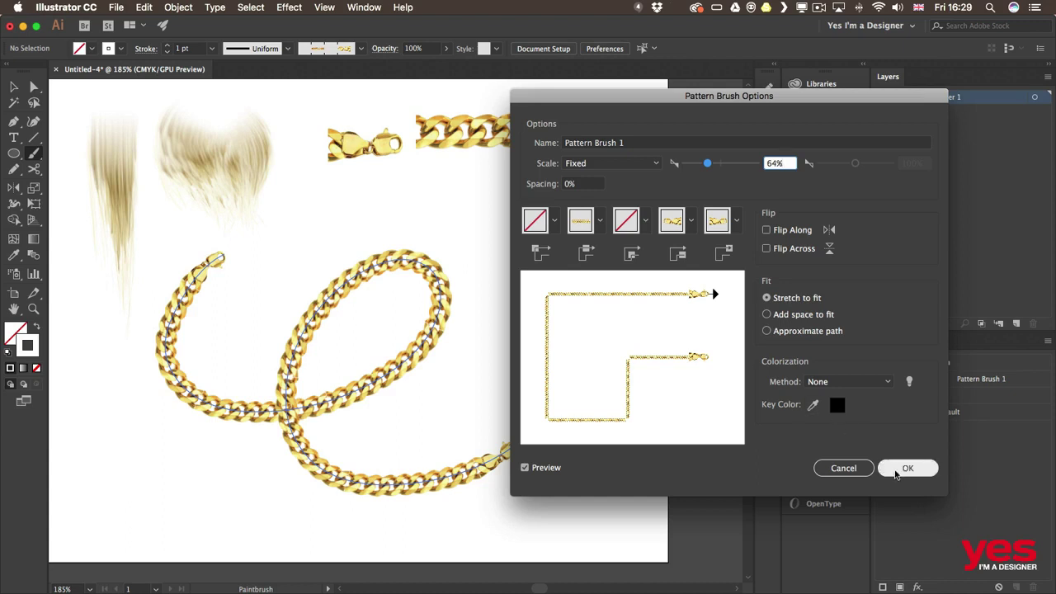
left_click(907, 469)
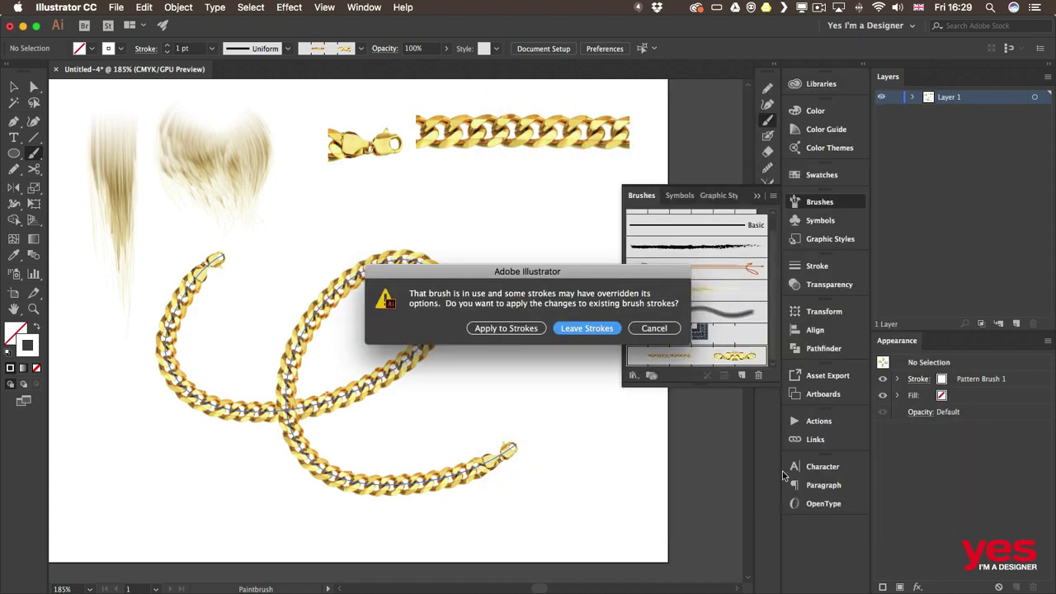
left_click(506, 329)
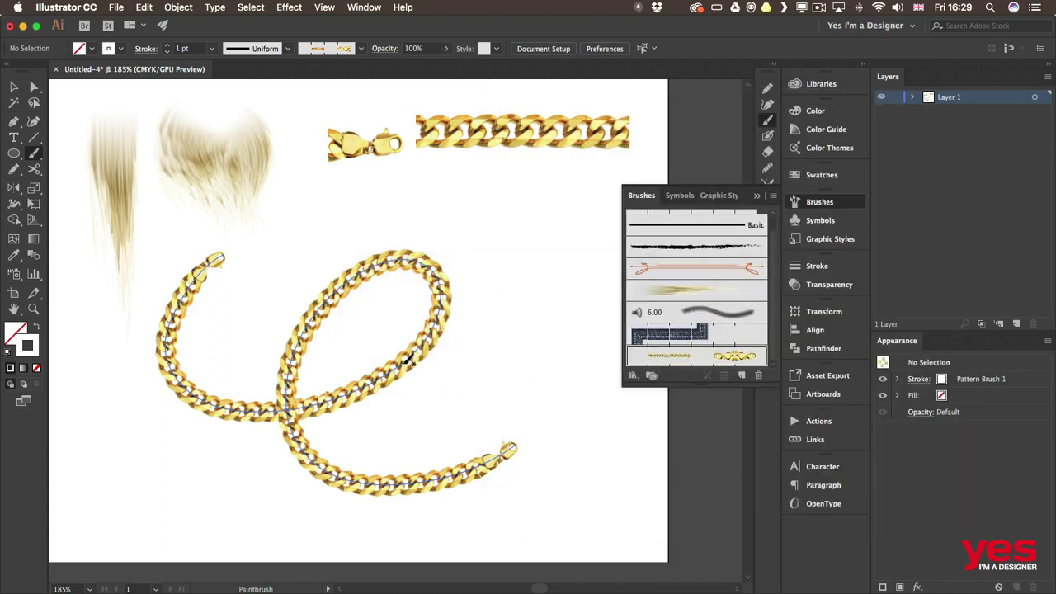
Delete the looping chain stroke from the artboard.
key("v")
left_click(376, 370)
key("Delete")
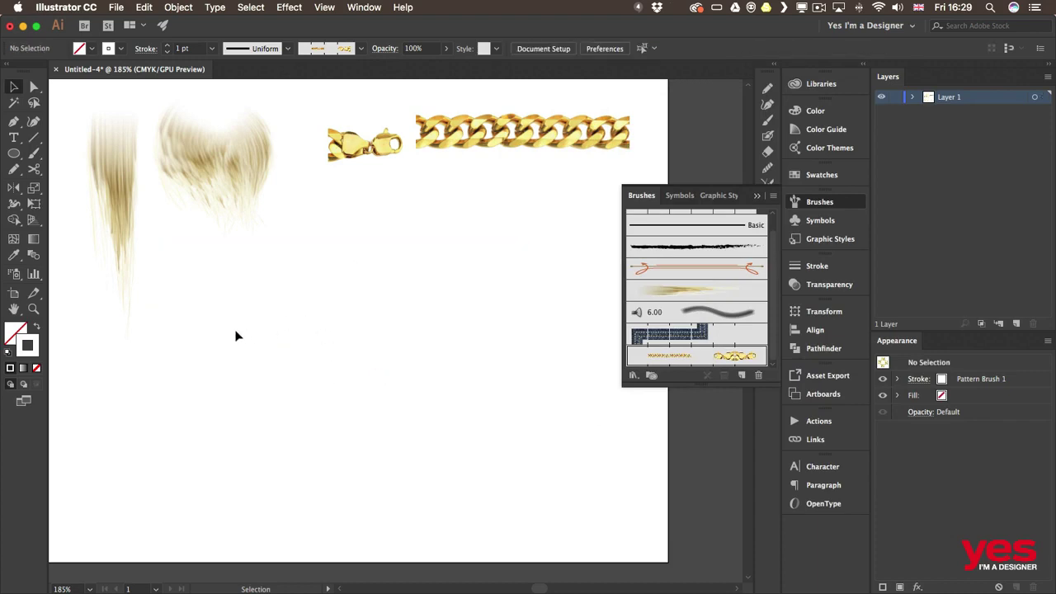
Paint a wavy chain stroke across the artboard and a second stroke with four loops below it using the chain brush.
key("b")
mouse_move(117, 380)
left_mouse_down()
mouse_move(203, 322)
mouse_move(306, 410)
mouse_move(477, 252)
mouse_move(500, 365)
mouse_move(602, 334)
left_mouse_up()
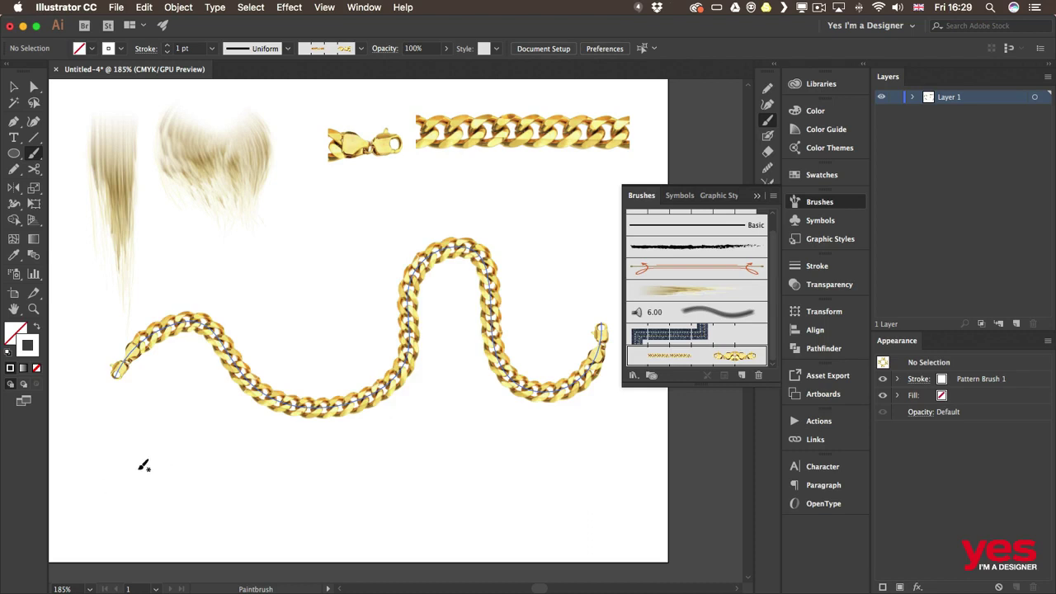
mouse_move(99, 482)
left_mouse_down()
mouse_move(134, 419)
mouse_move(290, 455)
mouse_move(441, 521)
left_mouse_up()
key("v")
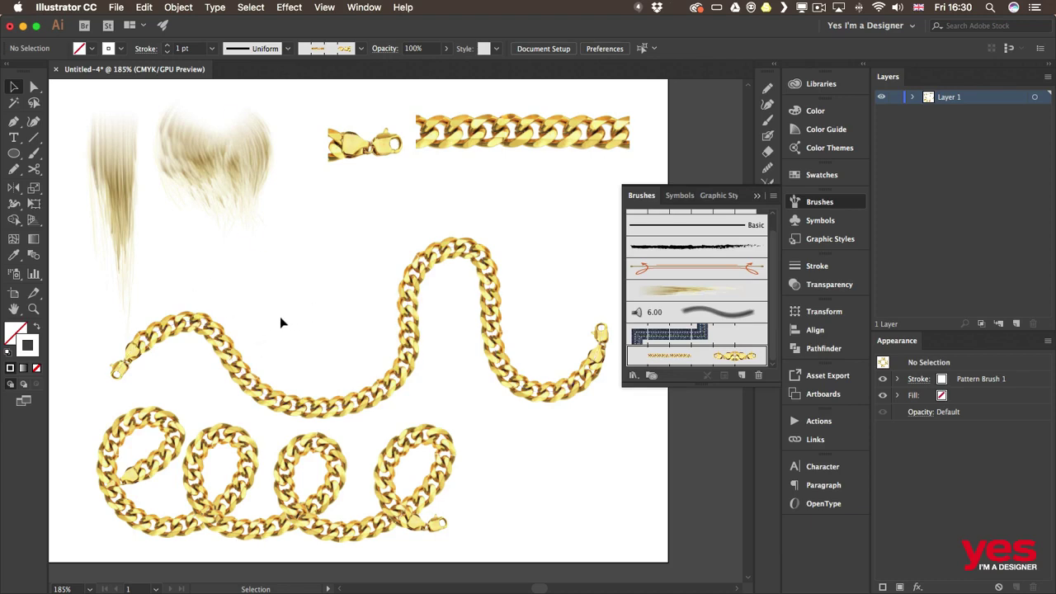
Draw a circle about 140 px in diameter above the wavy chain and apply the chain pattern brush to it.
key("l")
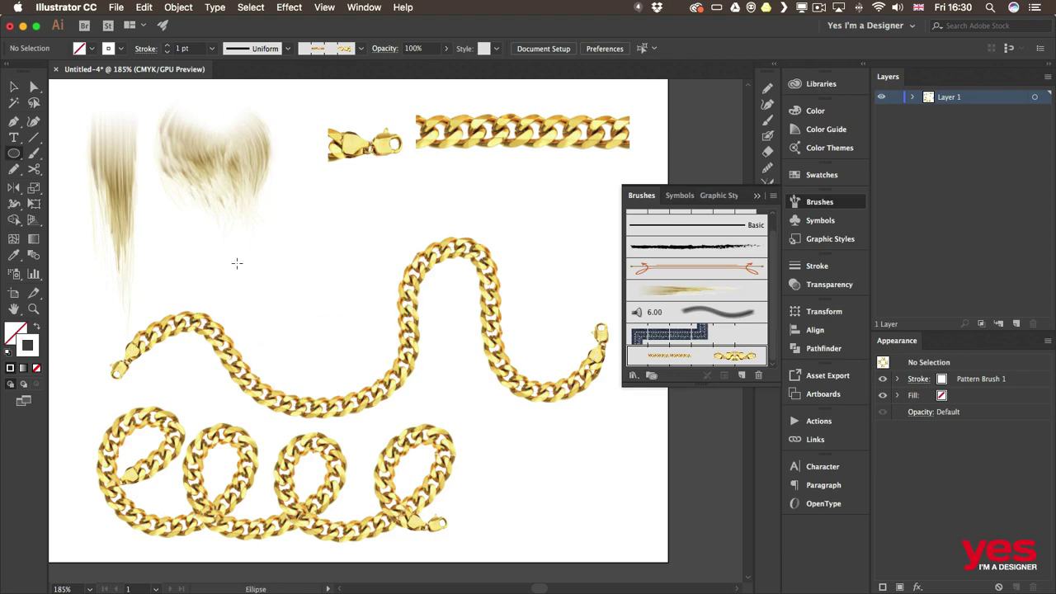
left_click_drag(221, 183, 393, 356)
key("v")
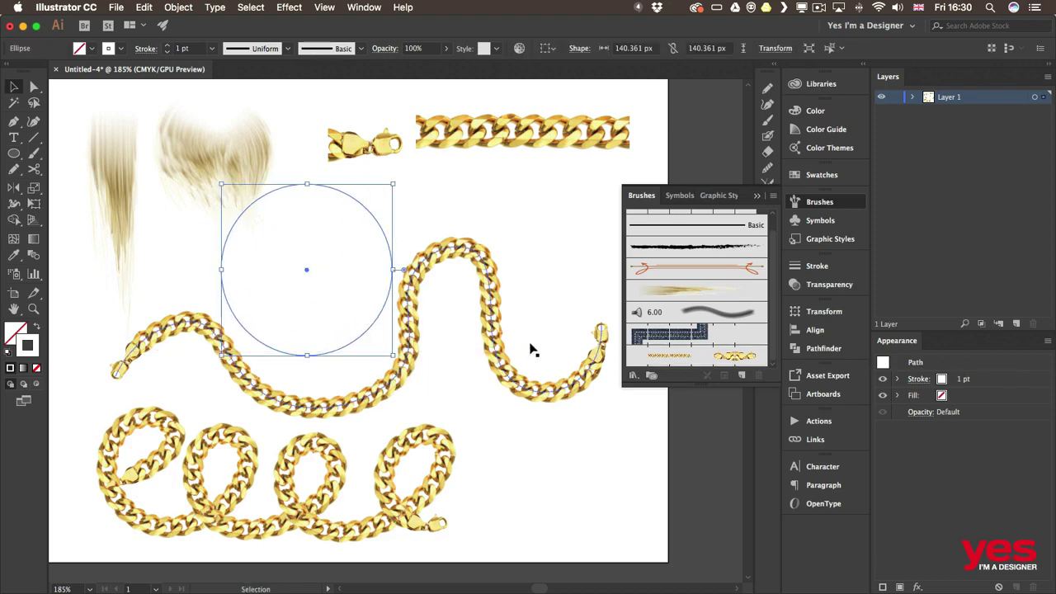
left_click(734, 356)
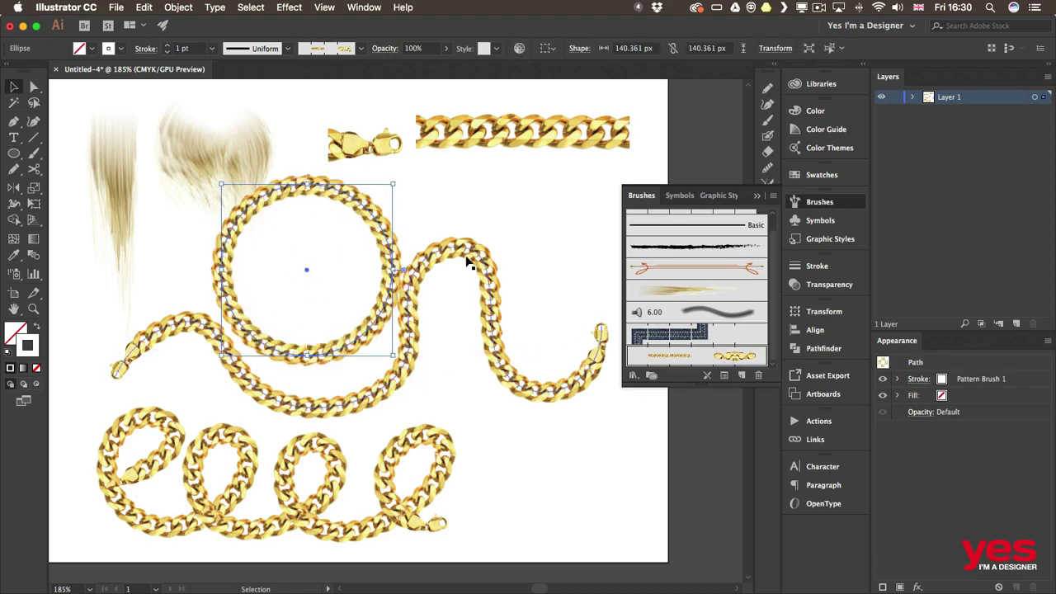
Move the wavy chain down clear of the circular chain and delete the four-loop chain stroke.
left_click(471, 207)
left_click_drag(458, 265, 483, 334)
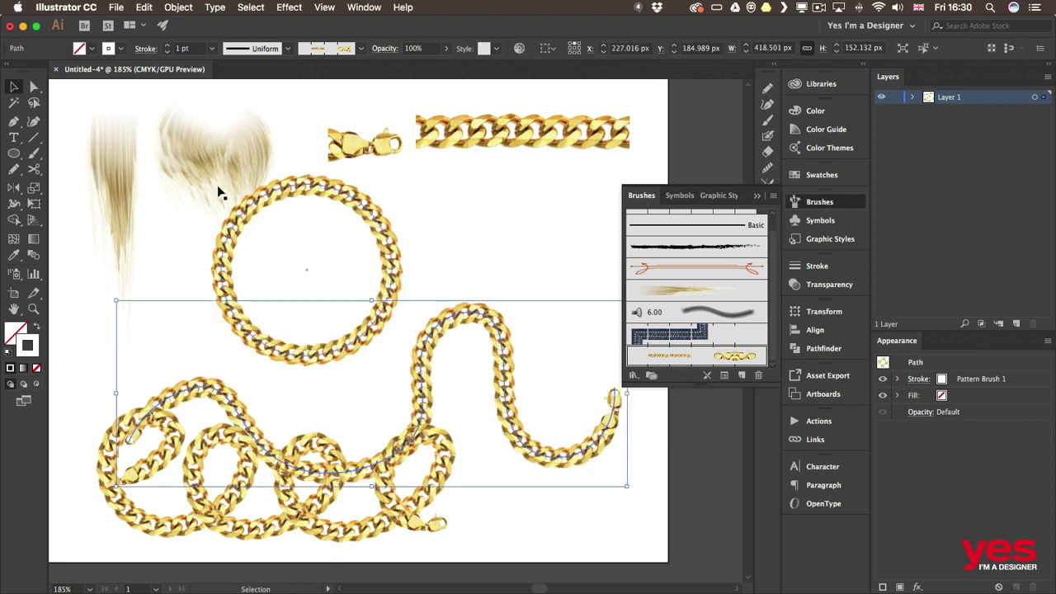
left_click(506, 255)
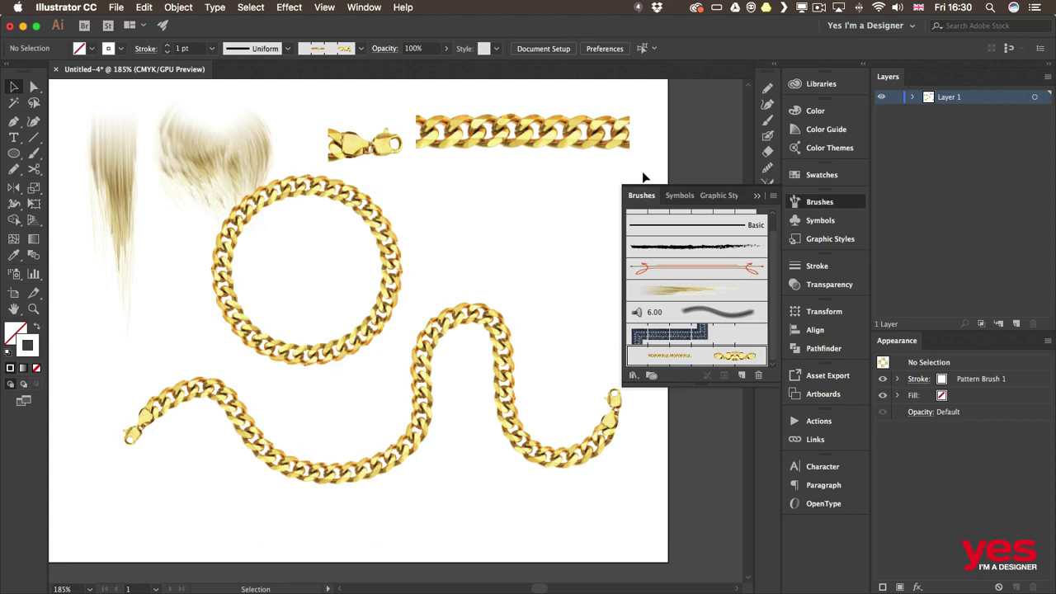
scroll(447, 205, "left", 5)
scroll(448, 205, "up", 1)
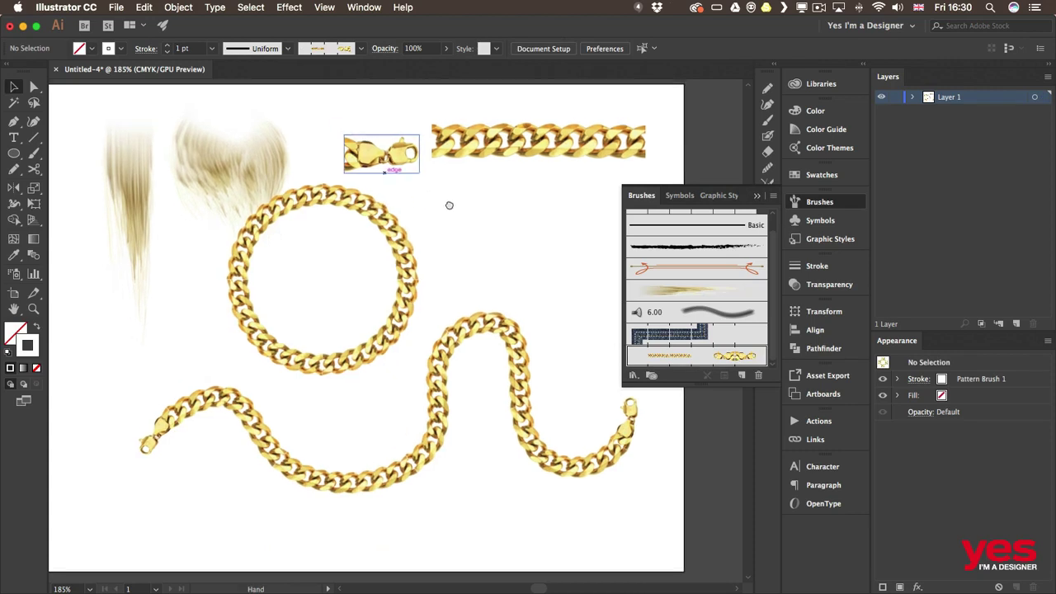